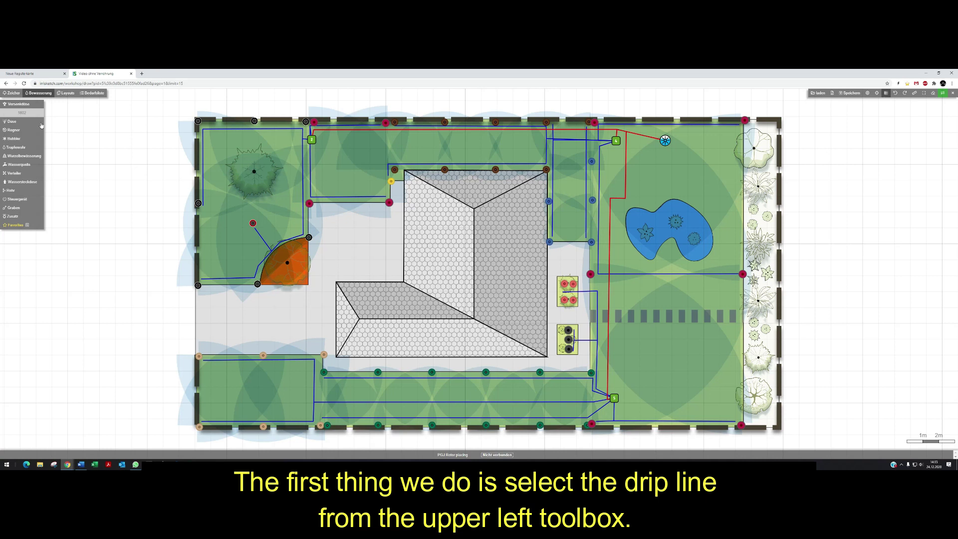
Place a 16 mm drip start in the planting bed beside the large lawn, next to the sprinkler midway along the lawn's edge.
{"action": "left_click", "coordinate": [14, 149]}
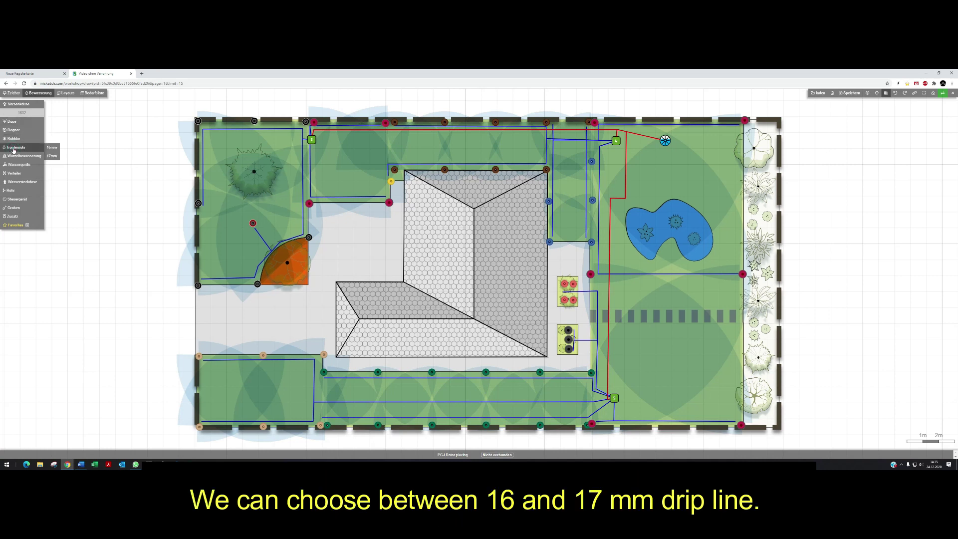
{"action": "left_click", "coordinate": [51, 148]}
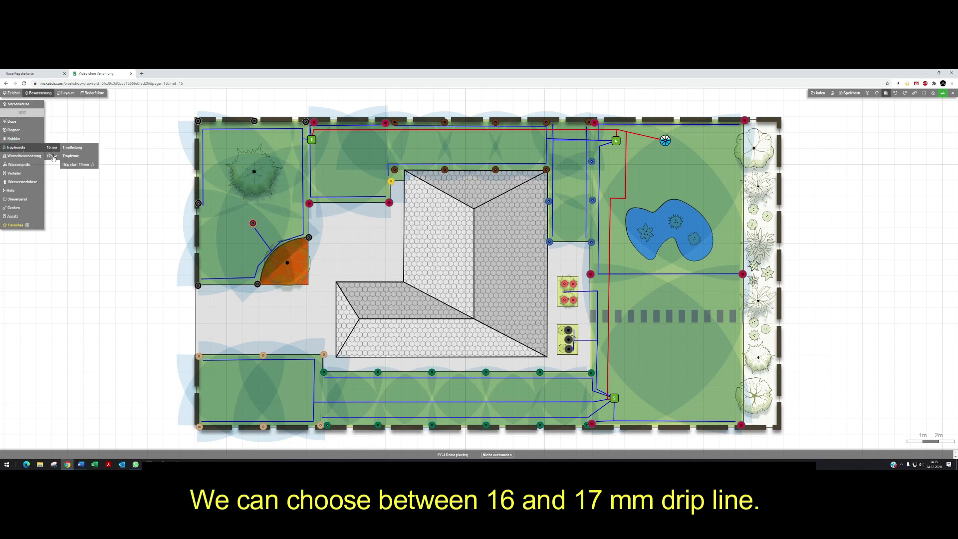
{"action": "left_click", "coordinate": [52, 158]}
{"action": "left_click", "coordinate": [52, 148]}
{"action": "left_click", "coordinate": [73, 148]}
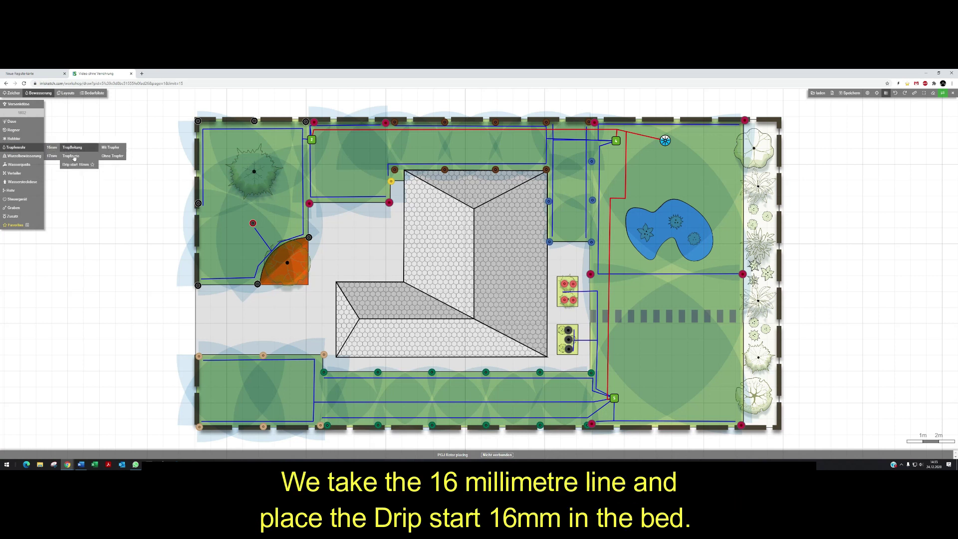
{"action": "left_click", "coordinate": [75, 164]}
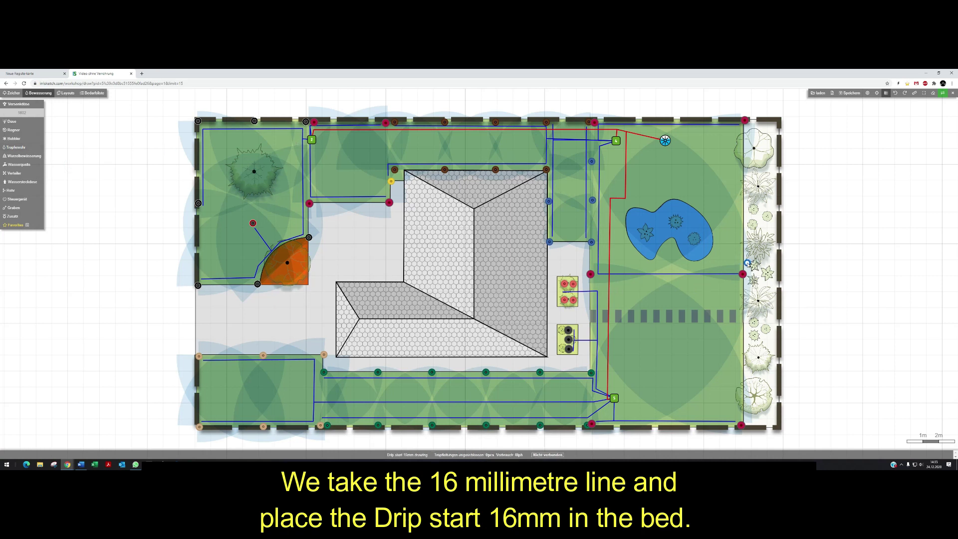
{"action": "scroll", "coordinate": [747, 263], "scroll_direction": "up", "scroll_amount": 4}
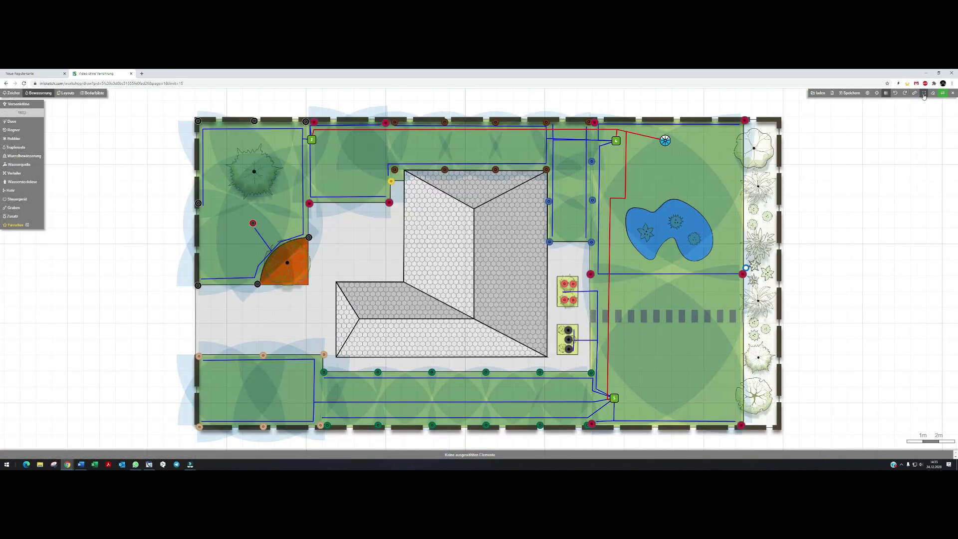
{"action": "left_click", "coordinate": [923, 93]}
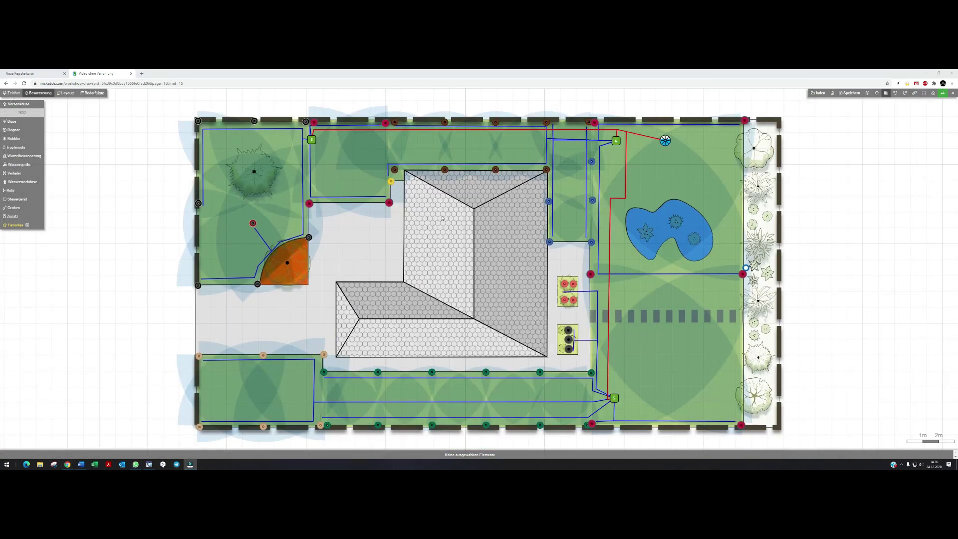
Draw a 16 mm Rain Bird XFD1633 drip line with 33 cm emitter spacing from the drip start in a triangle around the nearby plants.
{"action": "left_click", "coordinate": [15, 147]}
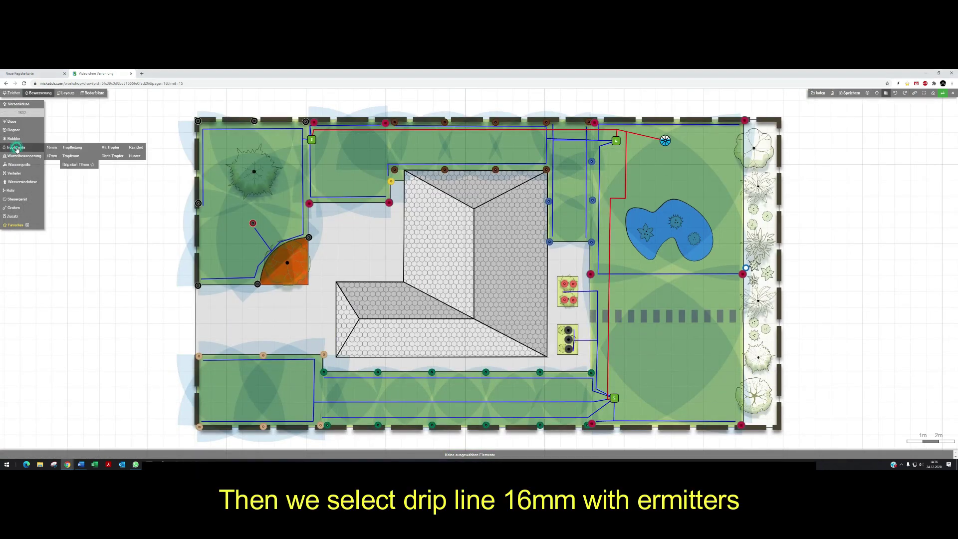
{"action": "left_click", "coordinate": [109, 148]}
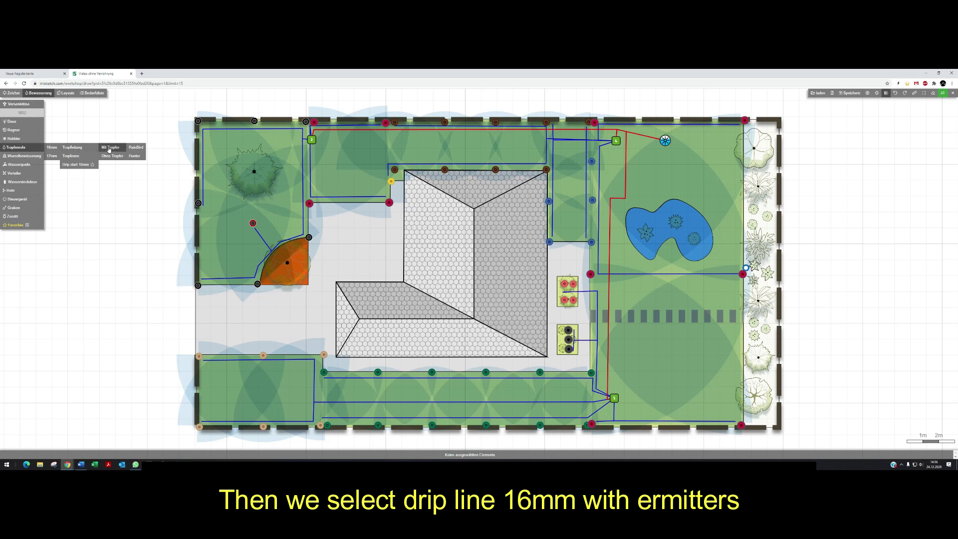
{"action": "left_click", "coordinate": [137, 155]}
{"action": "left_click", "coordinate": [137, 148]}
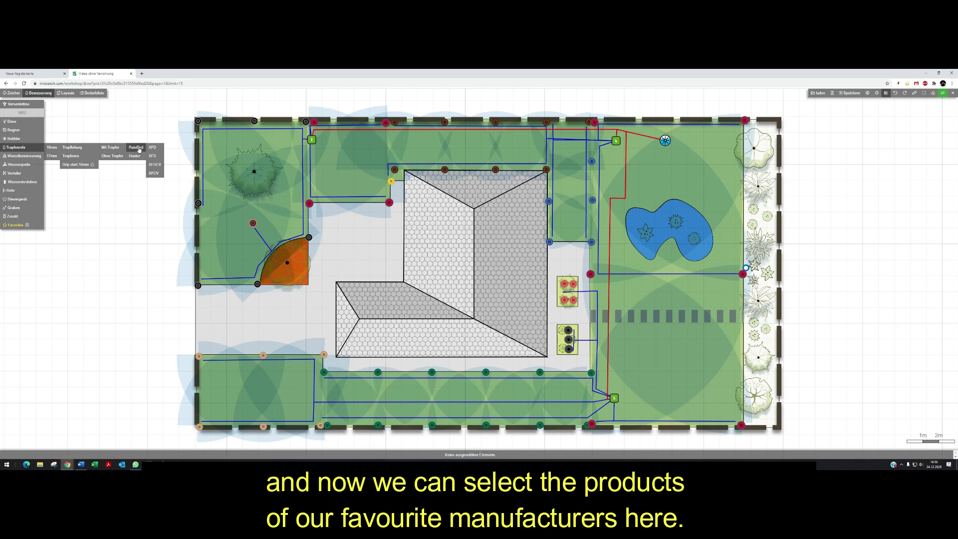
{"action": "left_click", "coordinate": [154, 149]}
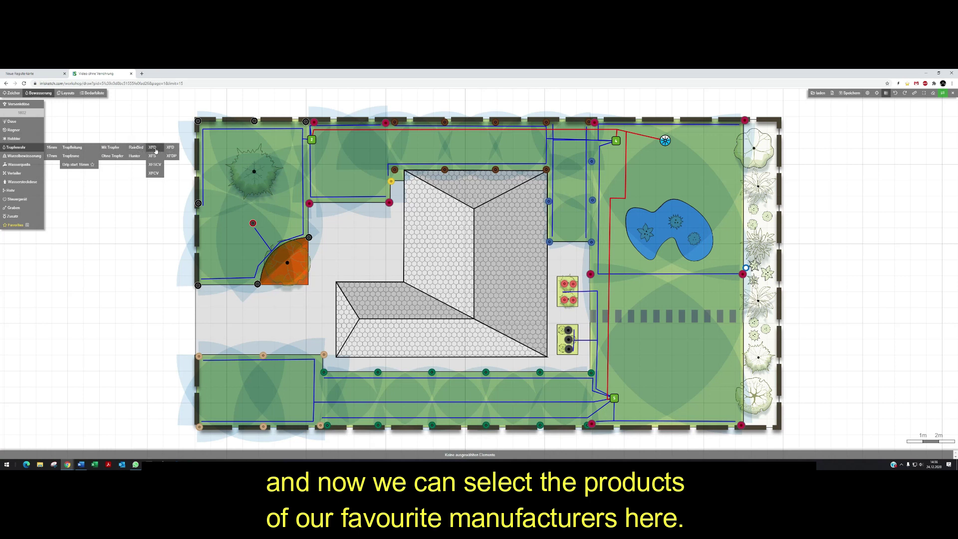
{"action": "left_click", "coordinate": [170, 148]}
{"action": "left_click", "coordinate": [184, 148]}
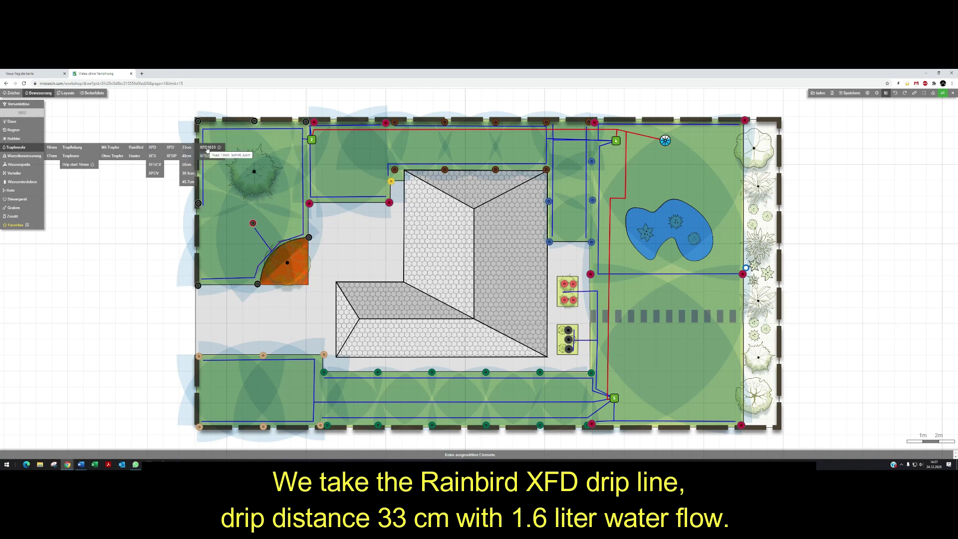
{"action": "left_click", "coordinate": [207, 149]}
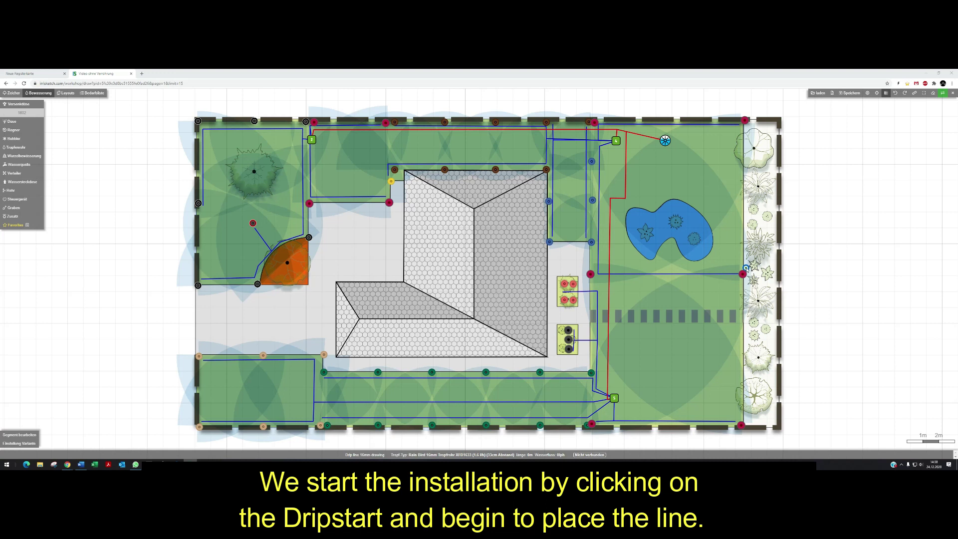
{"action": "left_click", "coordinate": [746, 268]}
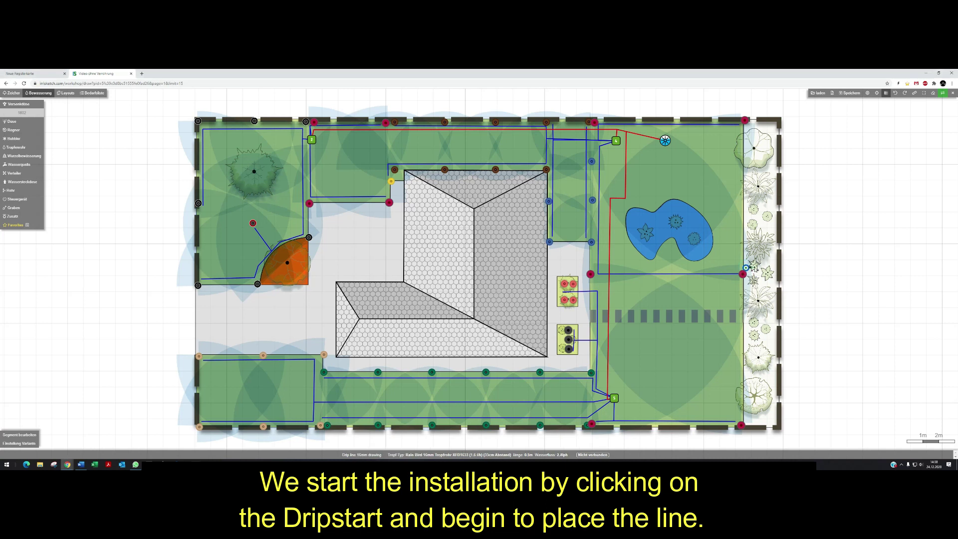
{"action": "left_click", "coordinate": [769, 274]}
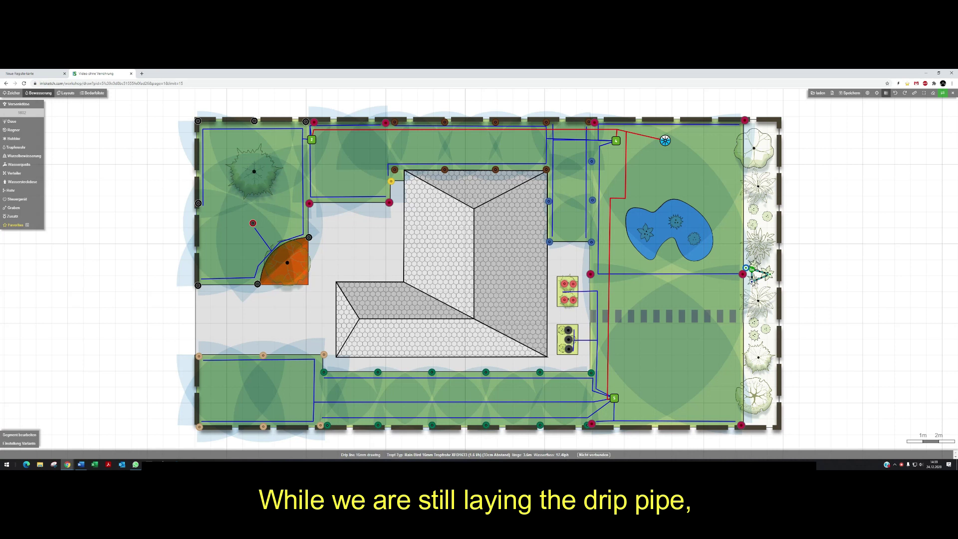
Close the triangle with the Rain Bird variant without emitters and extend the line down the bed to the next small plants.
{"action": "left_click", "coordinate": [12, 444]}
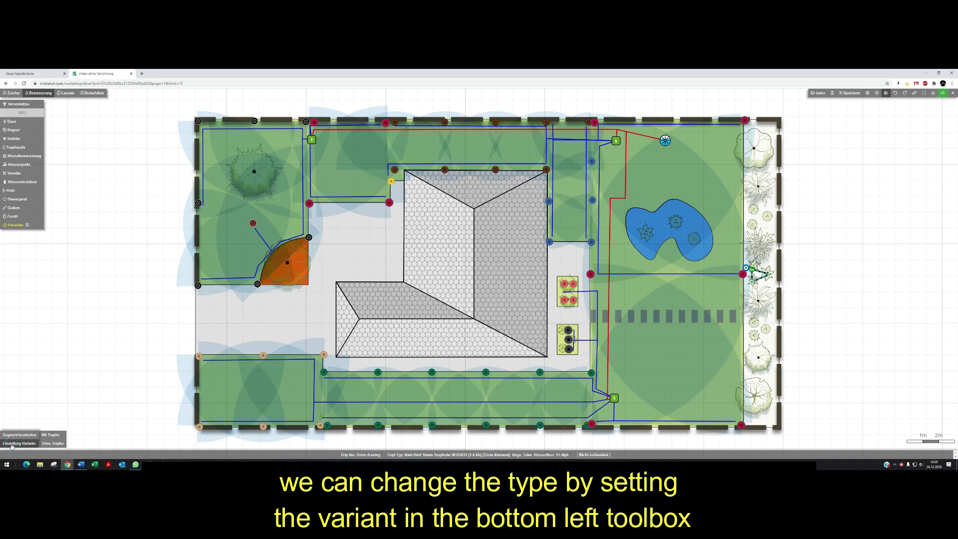
{"action": "left_click", "coordinate": [47, 445]}
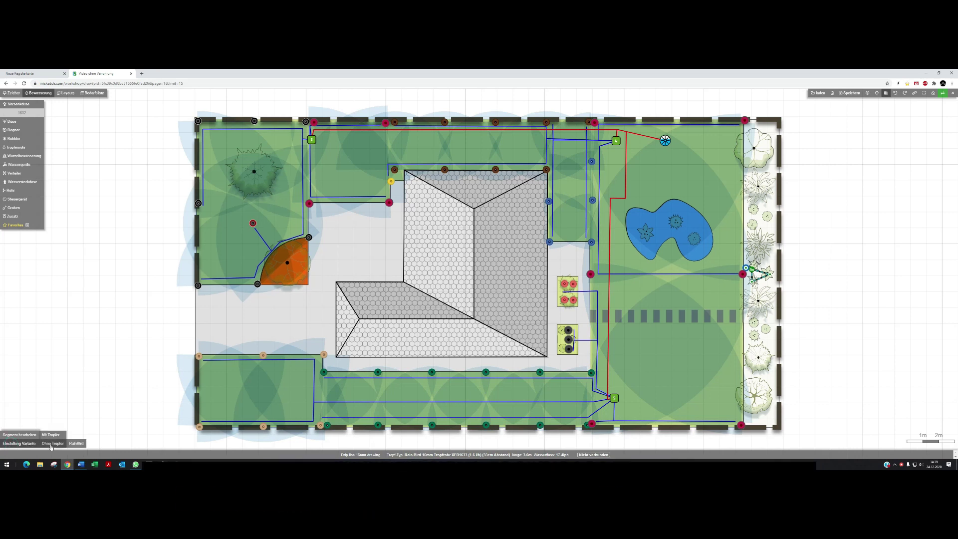
{"action": "left_click", "coordinate": [78, 444]}
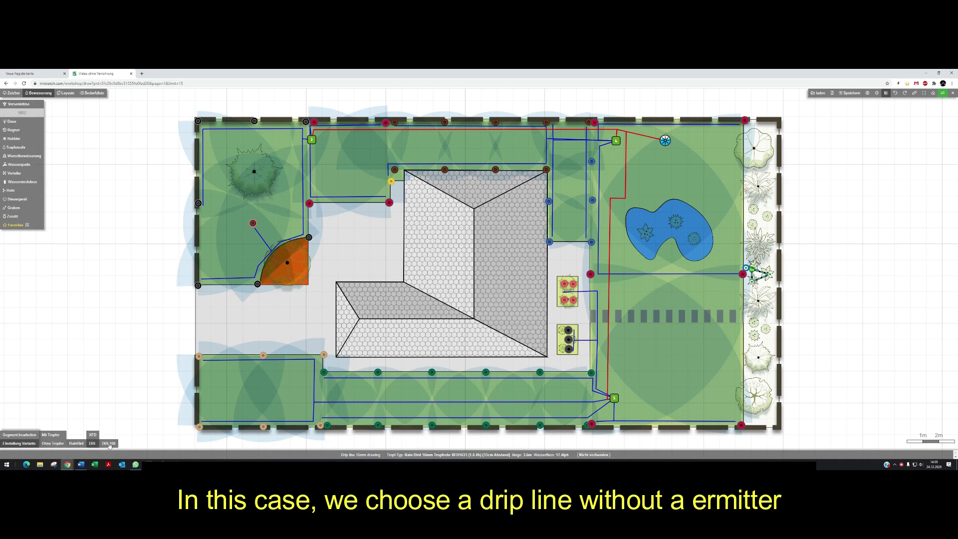
{"action": "left_click", "coordinate": [109, 444]}
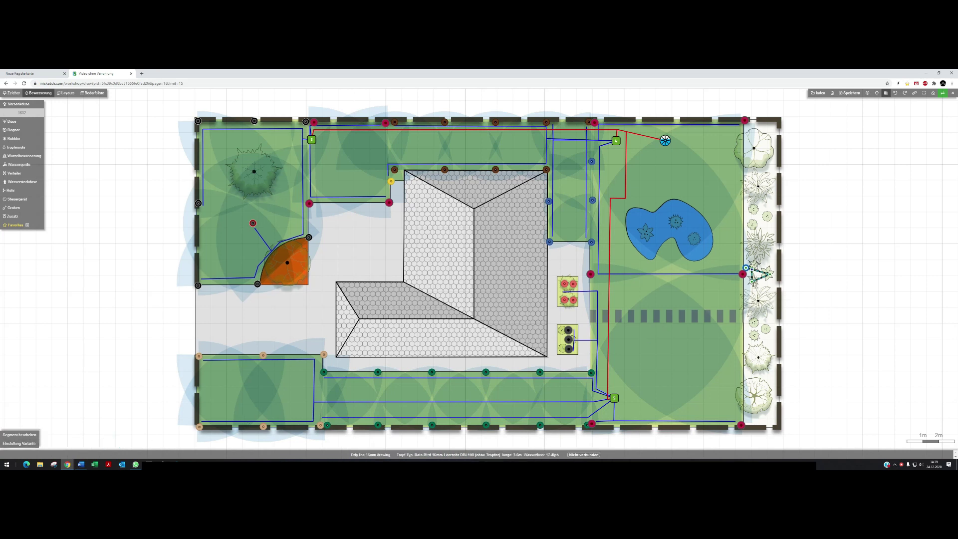
{"action": "left_click", "coordinate": [752, 281]}
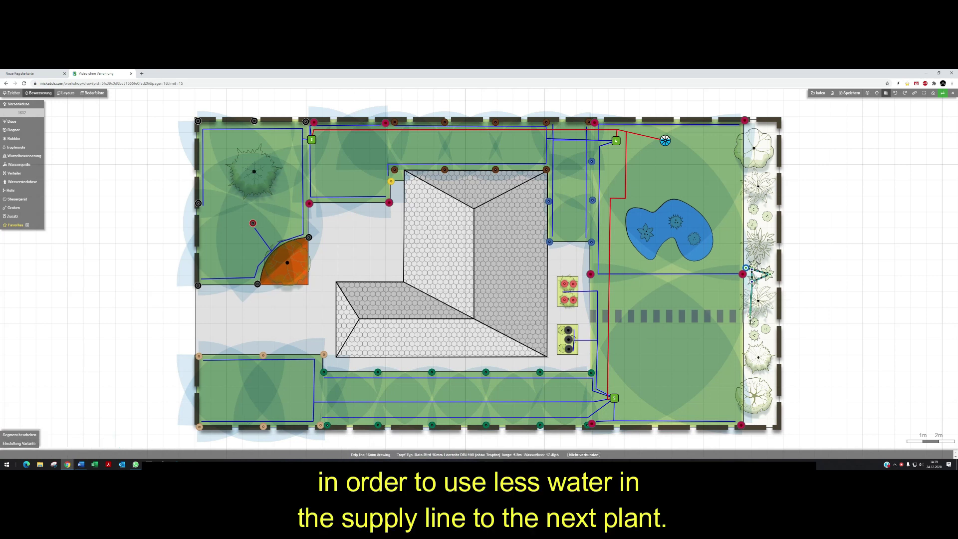
{"action": "double_click", "coordinate": [752, 322]}
Switch the line back to Rain Bird XFD1633 with 33 cm emitter spacing and loop it around the second group of small plants.
{"action": "left_click", "coordinate": [19, 443]}
{"action": "left_click", "coordinate": [51, 442]}
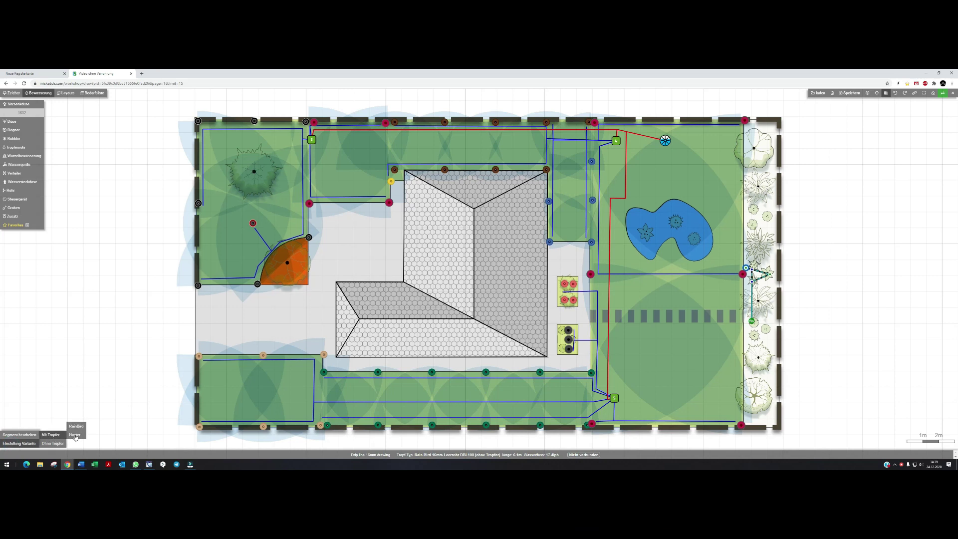
{"action": "left_click", "coordinate": [77, 426]}
{"action": "left_click", "coordinate": [93, 425]}
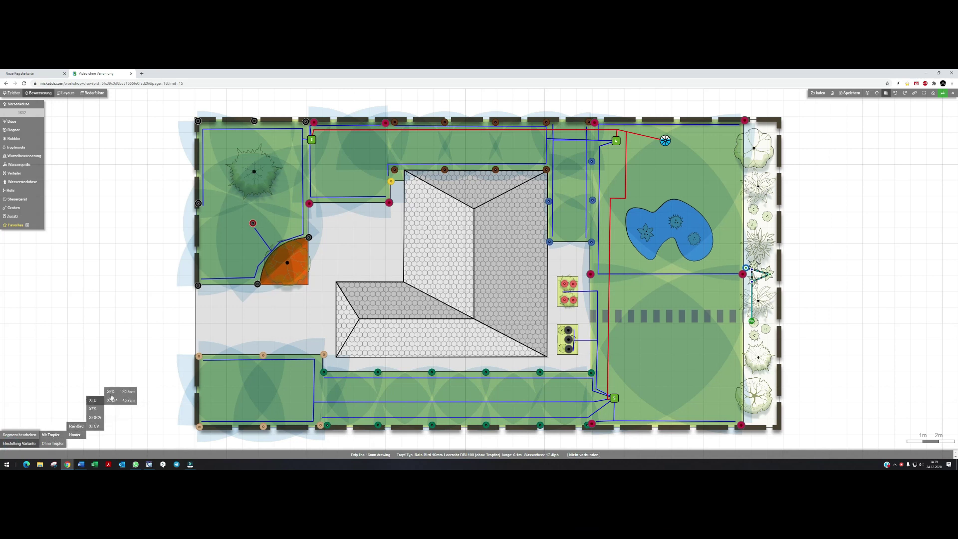
{"action": "left_click", "coordinate": [111, 392]}
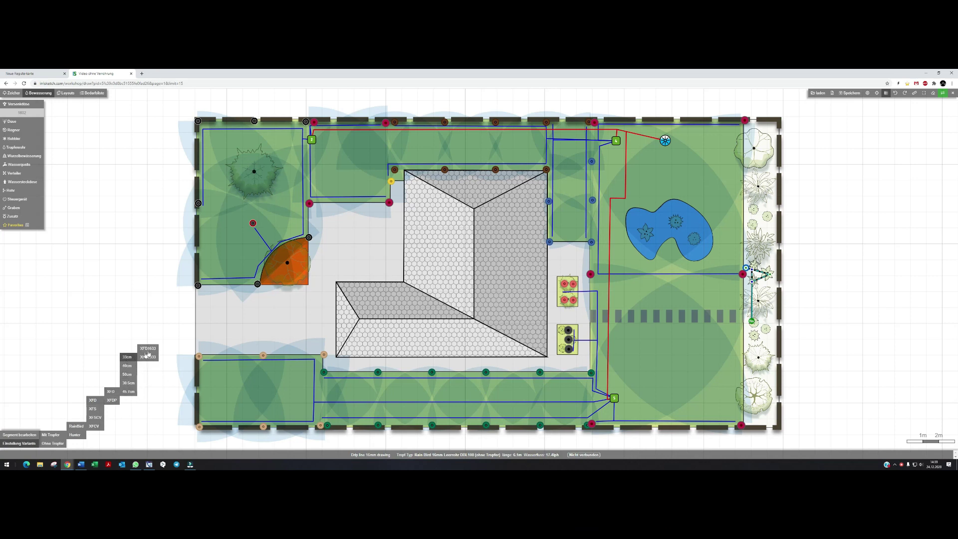
{"action": "left_click", "coordinate": [128, 356]}
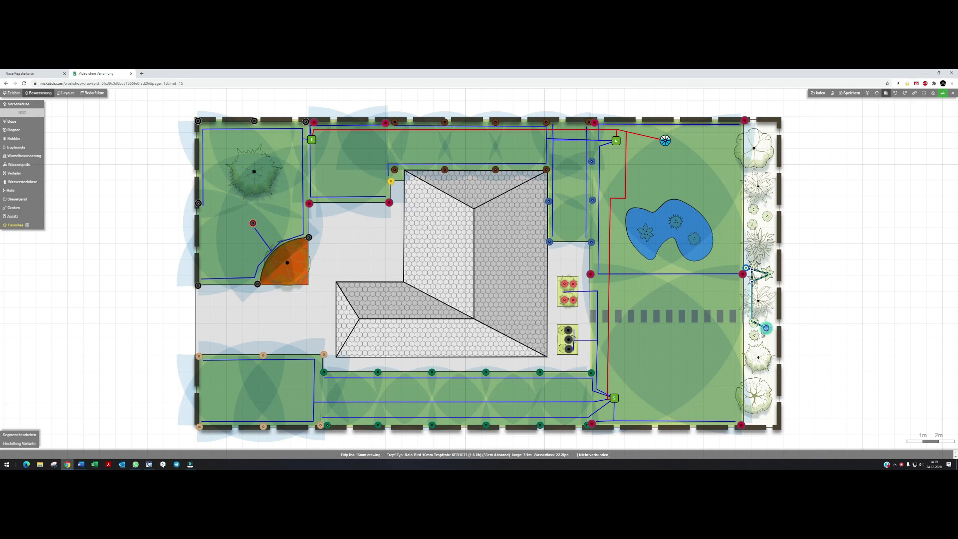
{"action": "left_click", "coordinate": [765, 329]}
{"action": "left_click", "coordinate": [752, 336]}
Change to the Rain Bird variant without emitters, extend the line through the last two shrubs at the bed's lower end, and finish drawing.
{"action": "left_click", "coordinate": [30, 444]}
{"action": "left_click", "coordinate": [50, 443]}
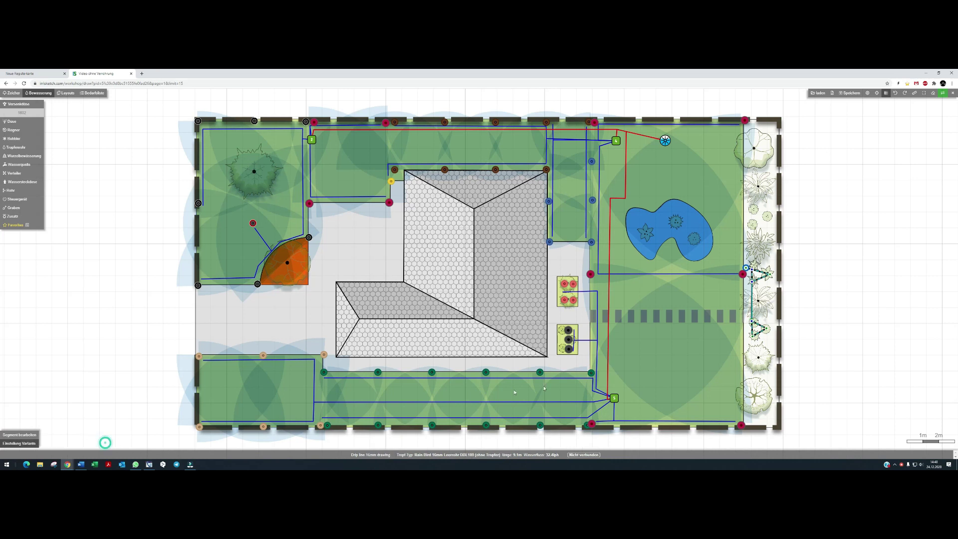
{"action": "left_click", "coordinate": [758, 358]}
{"action": "left_click", "coordinate": [754, 397]}
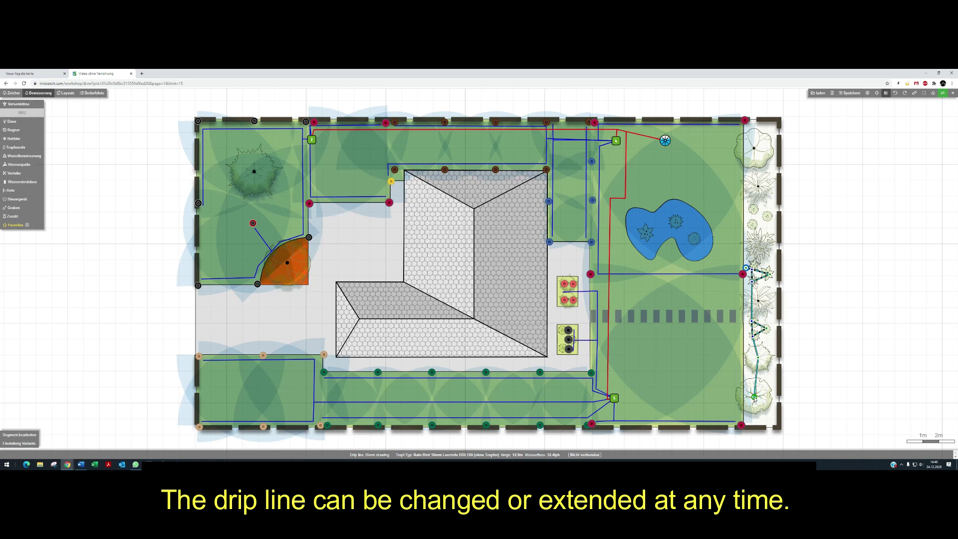
{"action": "key", "text": "Escape"}
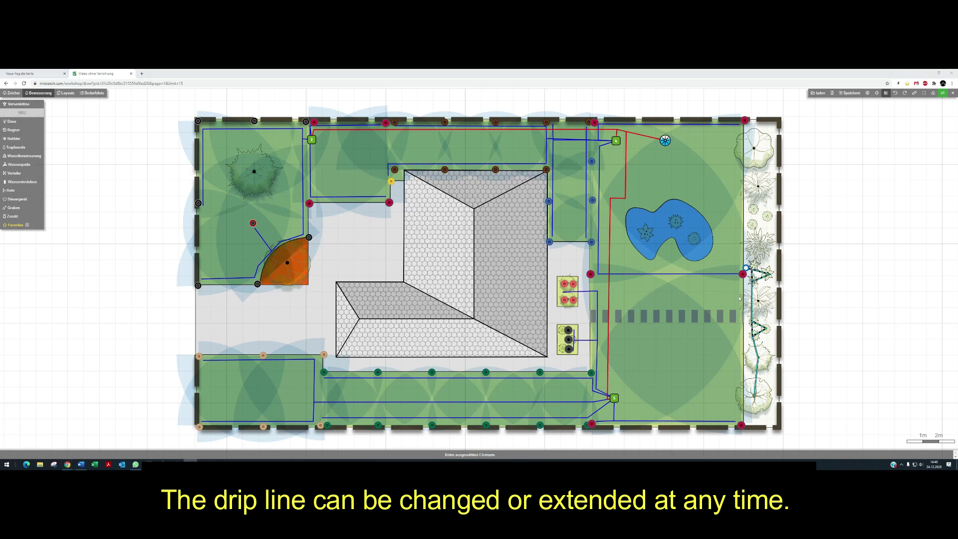
Add a branch to the drip line beside the drip start and run it without emitters up the bed to the upper small plants.
{"action": "left_click", "coordinate": [752, 274]}
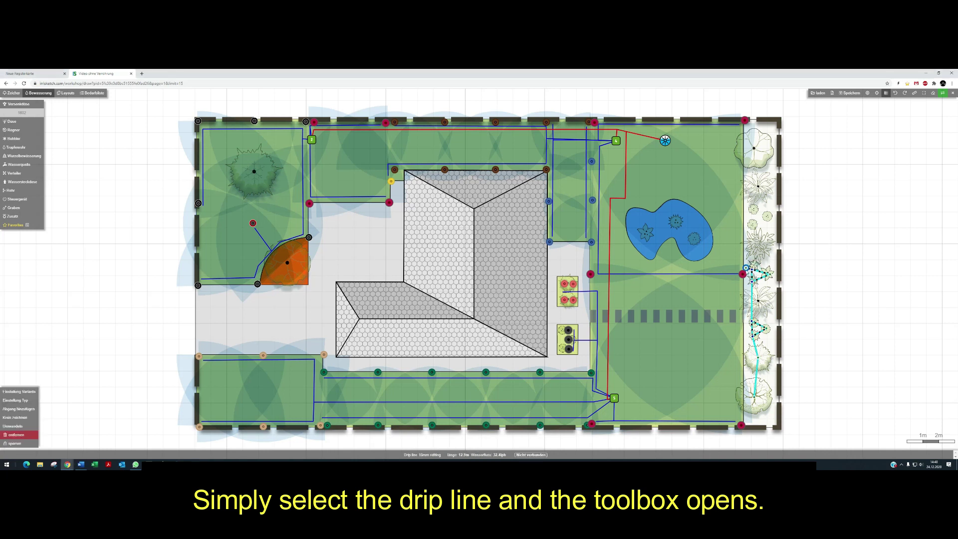
{"action": "left_click", "coordinate": [2, 409]}
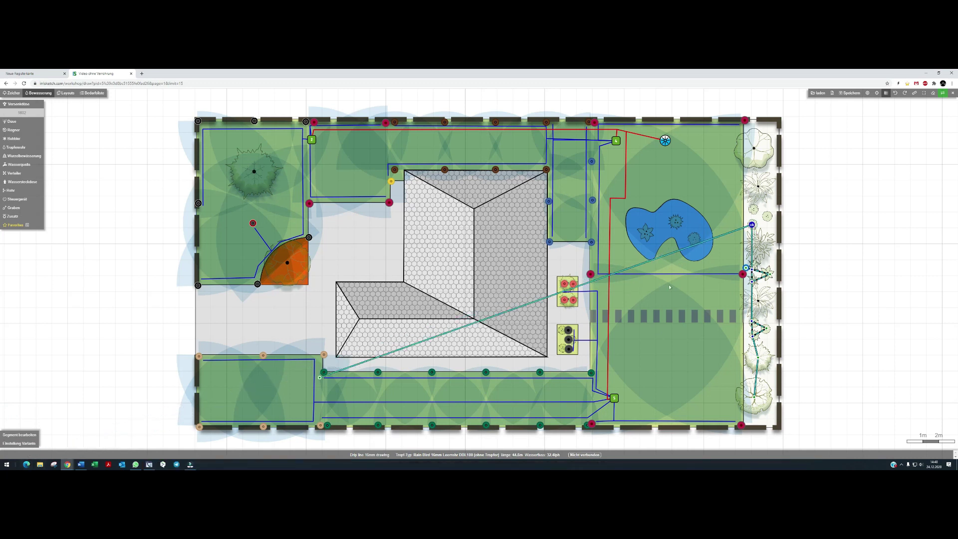
{"action": "left_click", "coordinate": [752, 225]}
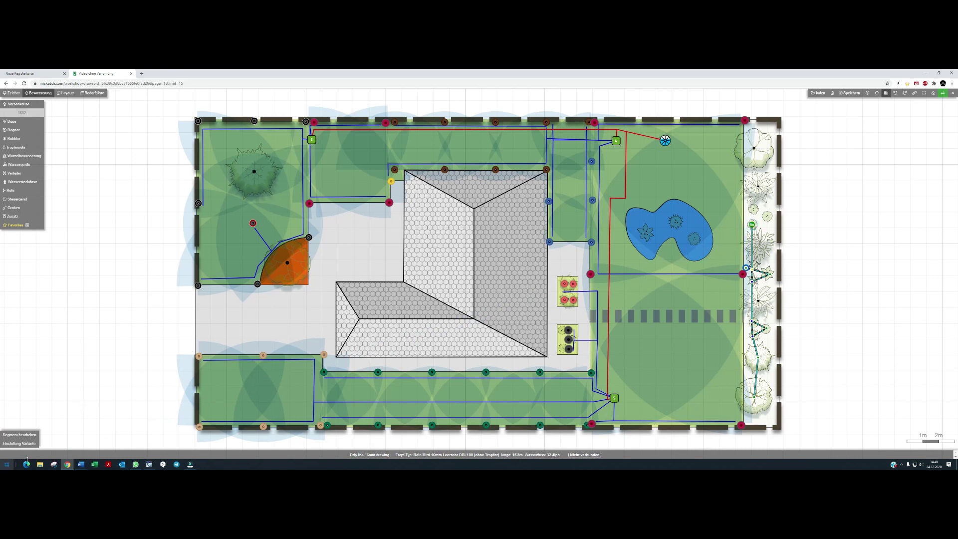
Set the branch to Rain Bird XFD1633 with 33 cm emitter spacing and draw it in a closed triangle around the upper small plants.
{"action": "mouse_move", "coordinate": [26, 442]}
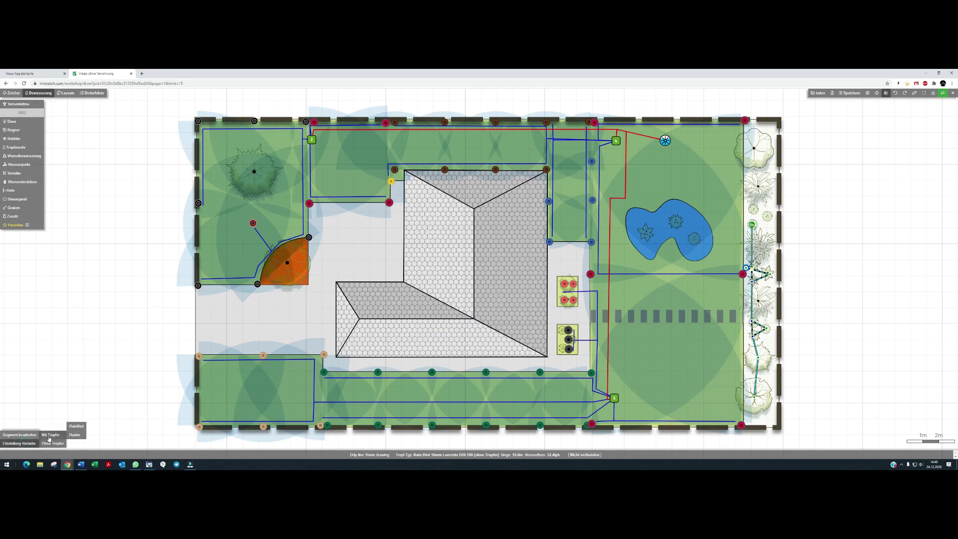
{"action": "mouse_move", "coordinate": [75, 426]}
{"action": "mouse_move", "coordinate": [93, 400]}
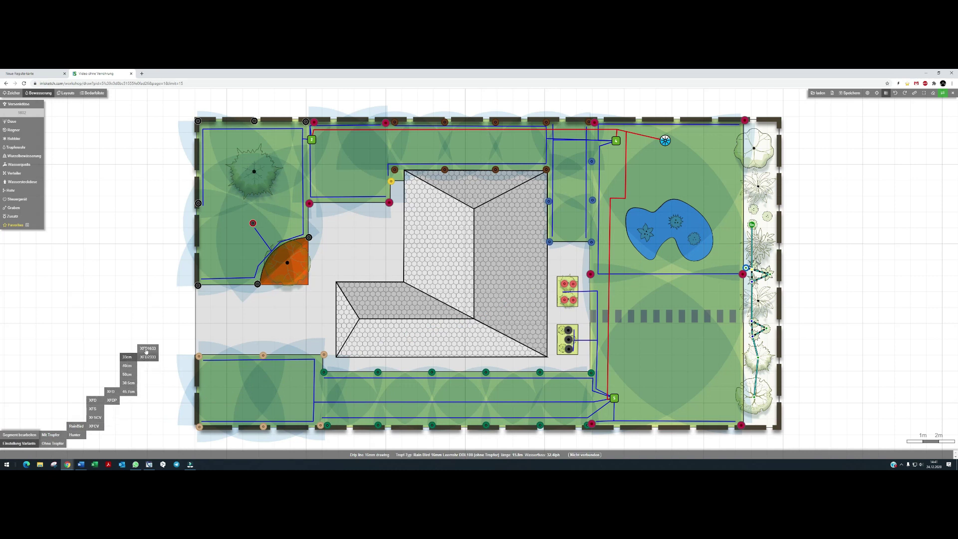
{"action": "left_click", "coordinate": [127, 356]}
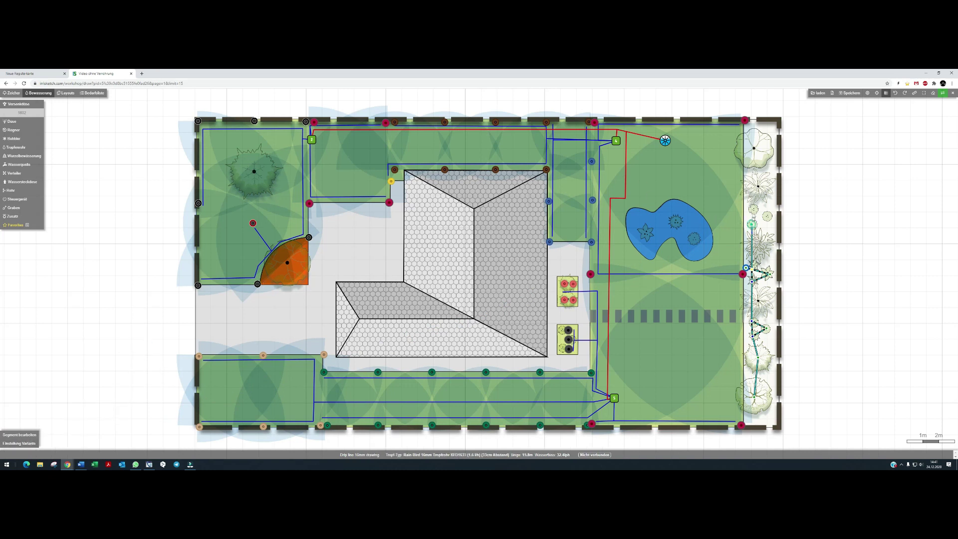
{"action": "left_click", "coordinate": [752, 209]}
{"action": "left_click", "coordinate": [769, 216]}
{"action": "double_click", "coordinate": [752, 223]}
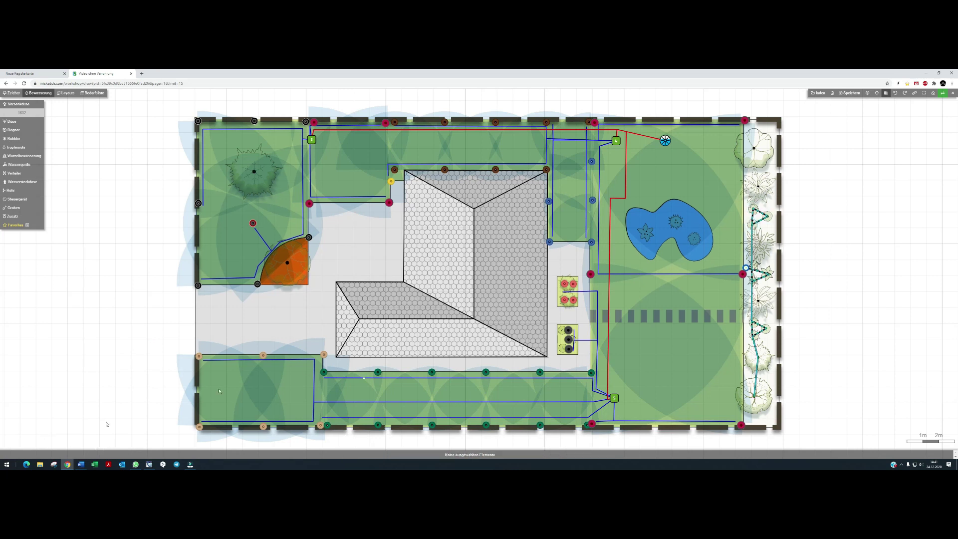
Add a branch at the upper triangle loop, set it to the variant without emitters, and run it through the two uppermost shrubs.
{"action": "left_click", "coordinate": [752, 227]}
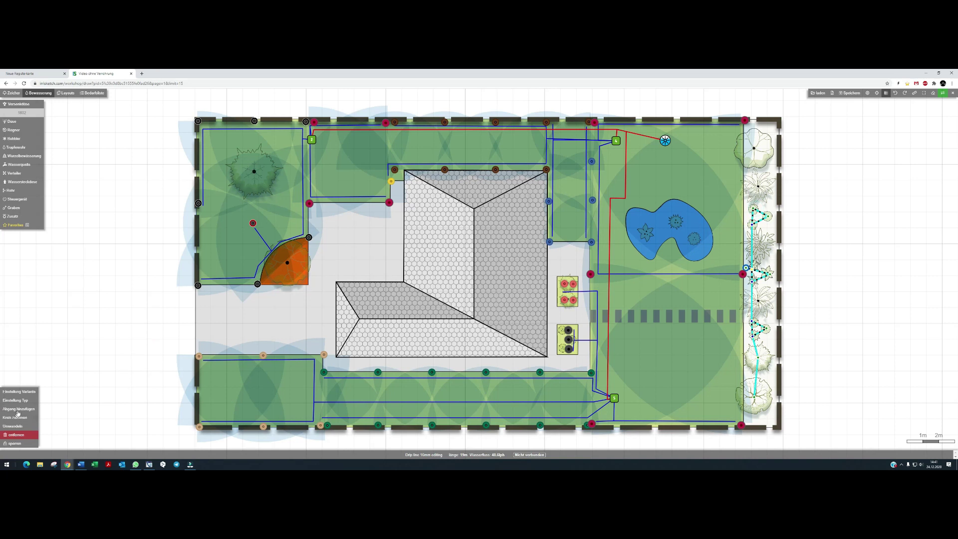
{"action": "left_click", "coordinate": [18, 410]}
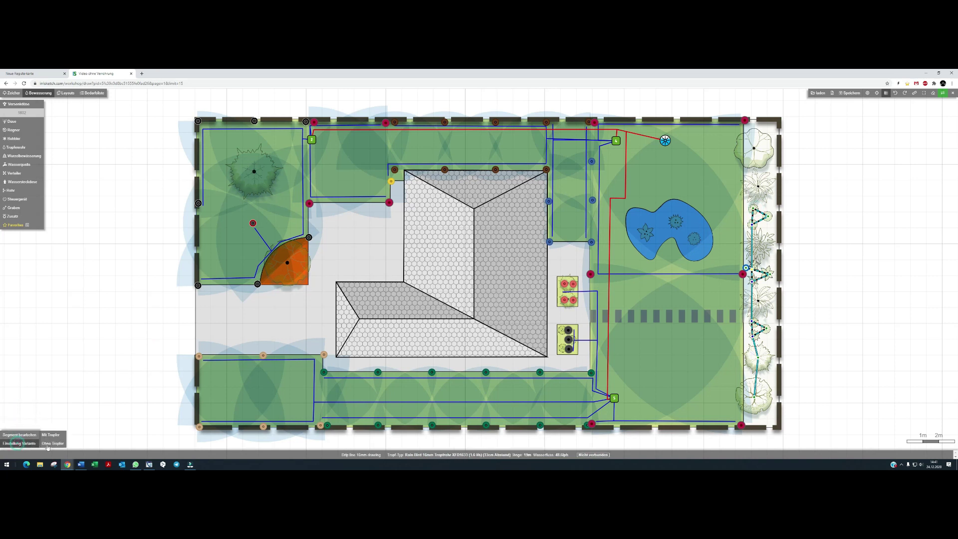
{"action": "mouse_move", "coordinate": [76, 443]}
{"action": "left_click", "coordinate": [108, 443]}
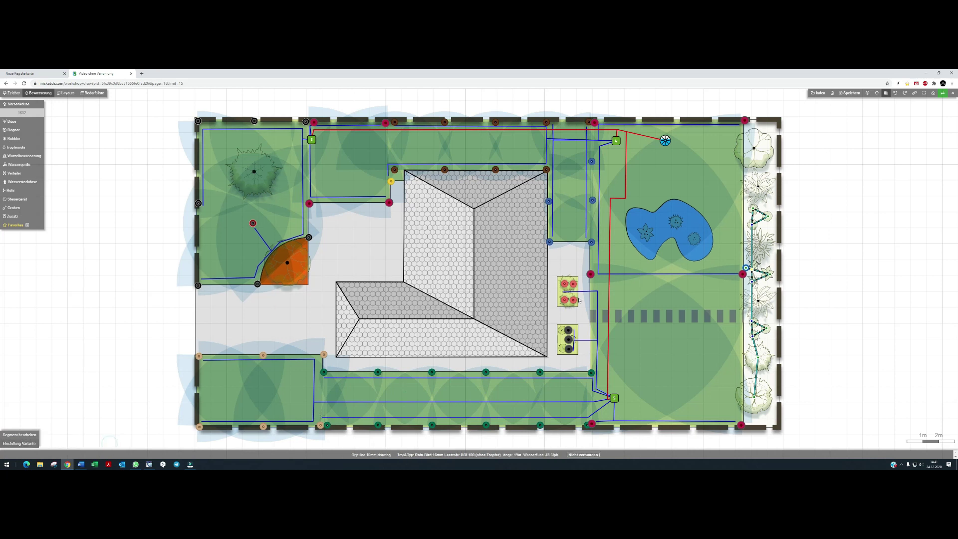
{"action": "left_click", "coordinate": [758, 186]}
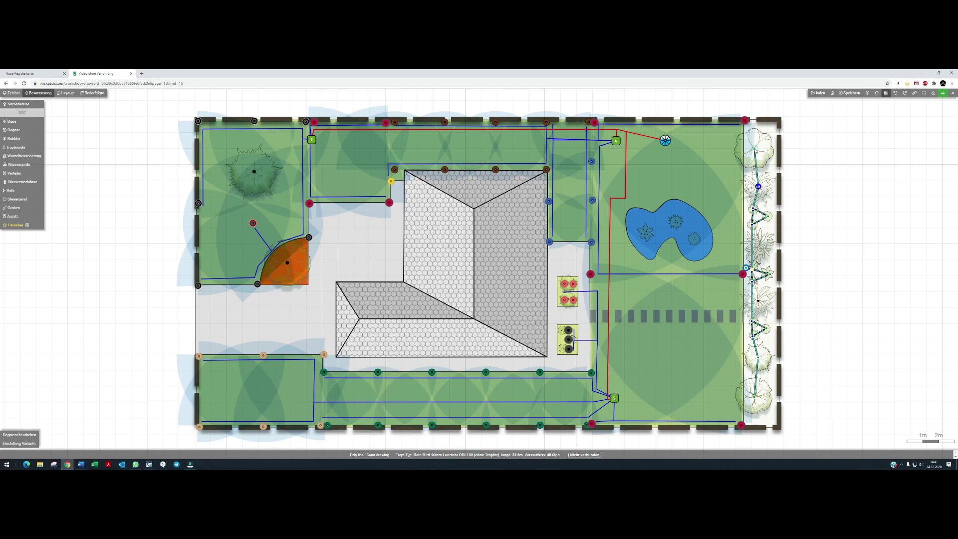
{"action": "double_click", "coordinate": [754, 148]}
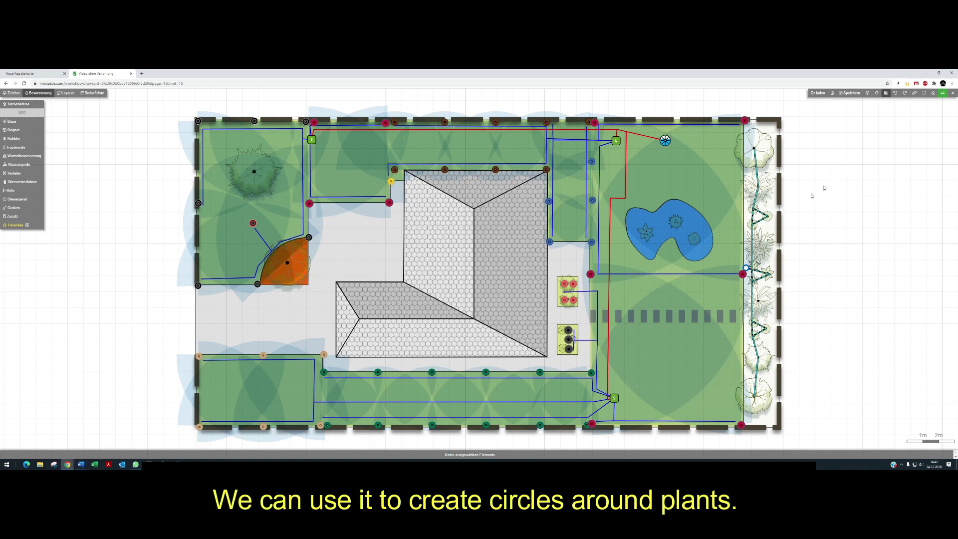
Draw a drip line circle around the uppermost shrub using Rain Bird XFD1633 with 33 cm emitter spacing.
{"action": "left_click", "coordinate": [755, 157]}
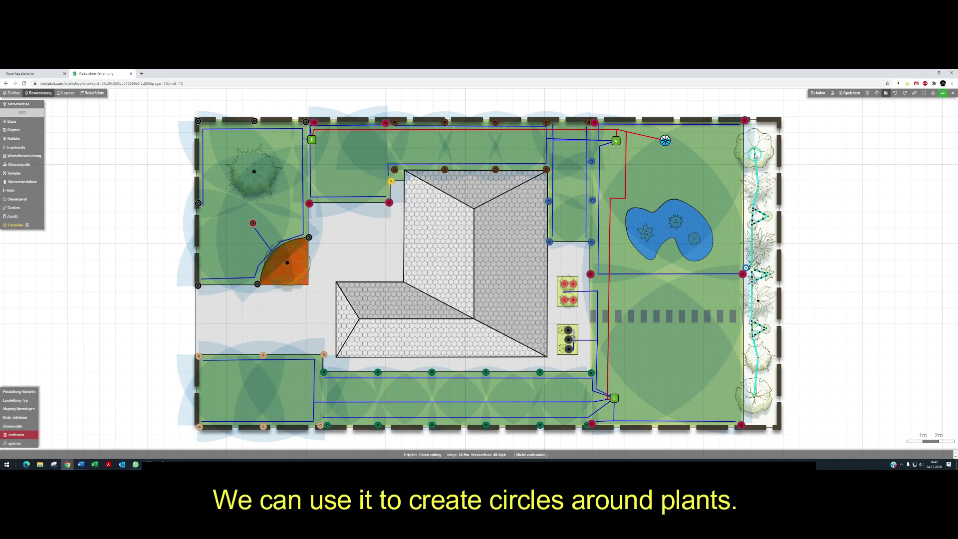
{"action": "left_click", "coordinate": [15, 418]}
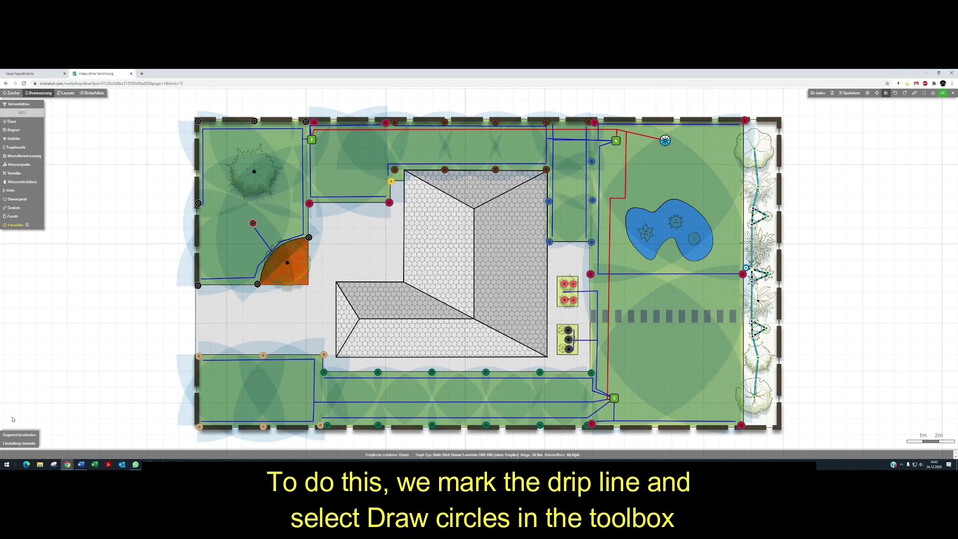
{"action": "mouse_move", "coordinate": [12, 444]}
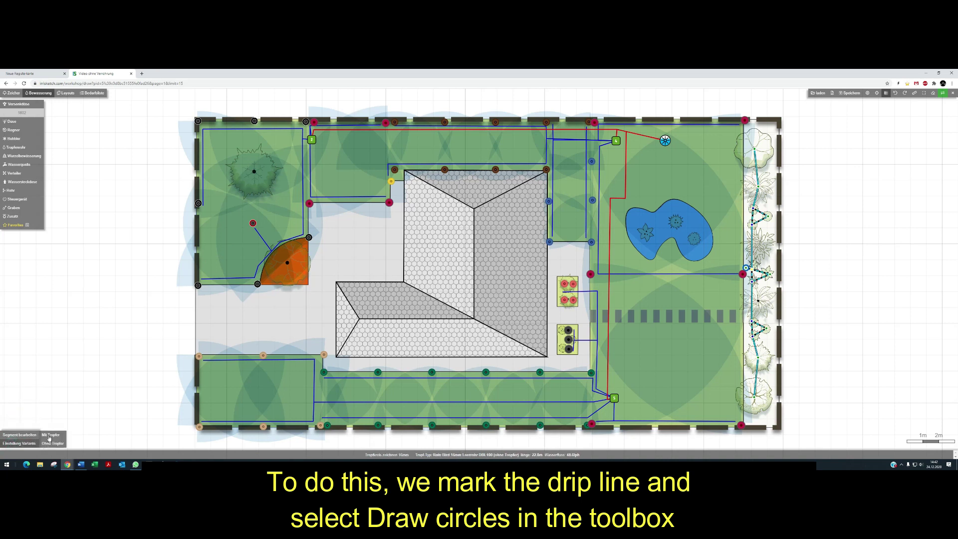
{"action": "mouse_move", "coordinate": [49, 436]}
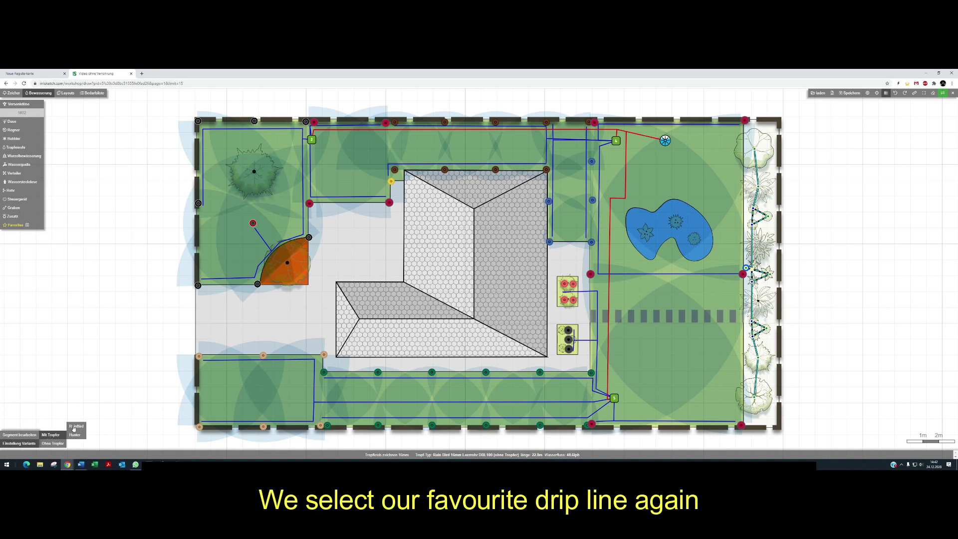
{"action": "mouse_move", "coordinate": [76, 427]}
{"action": "mouse_move", "coordinate": [92, 401]}
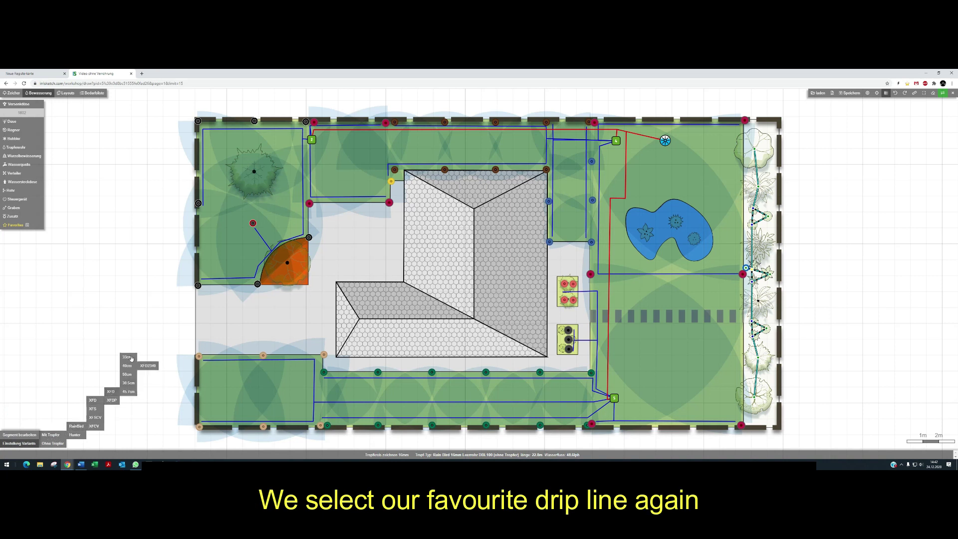
{"action": "left_click", "coordinate": [151, 346]}
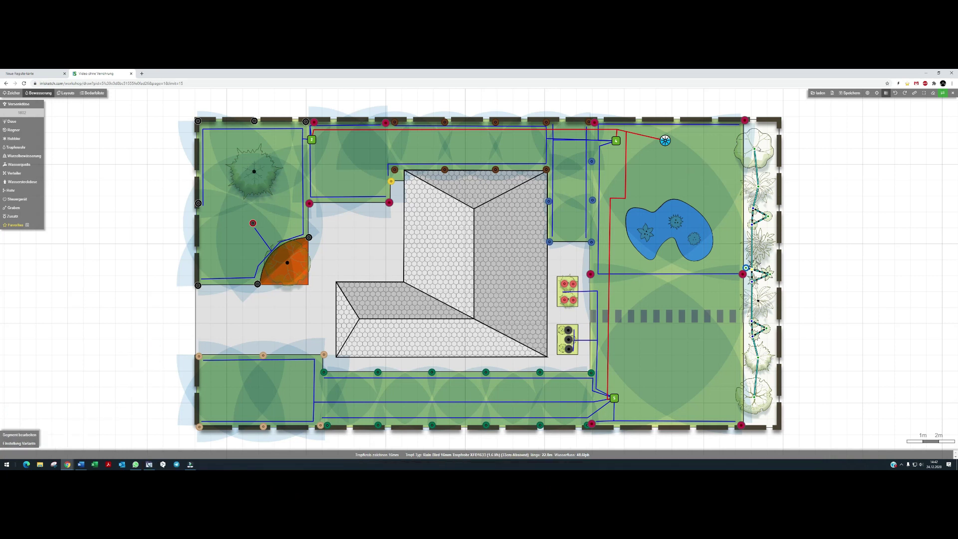
{"action": "left_click", "coordinate": [754, 148]}
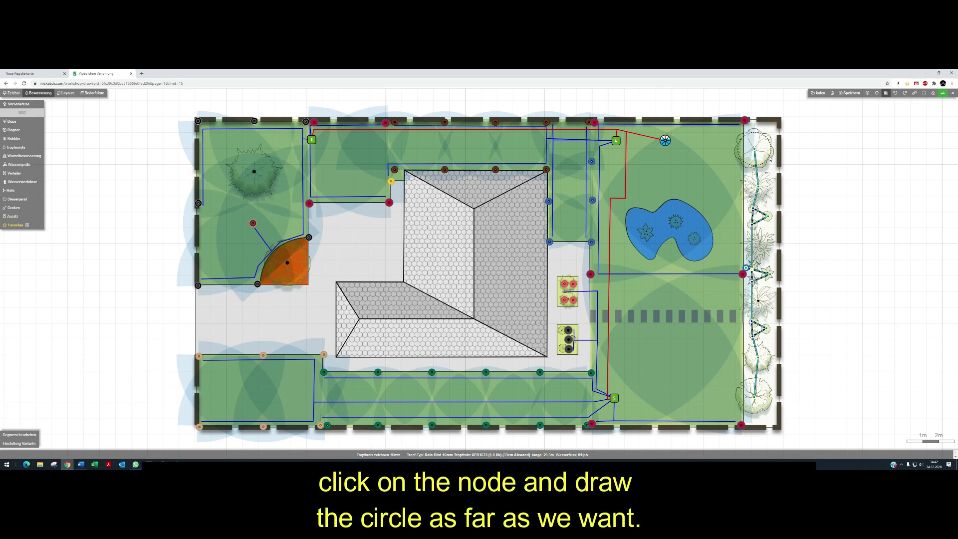
{"action": "left_click", "coordinate": [765, 155]}
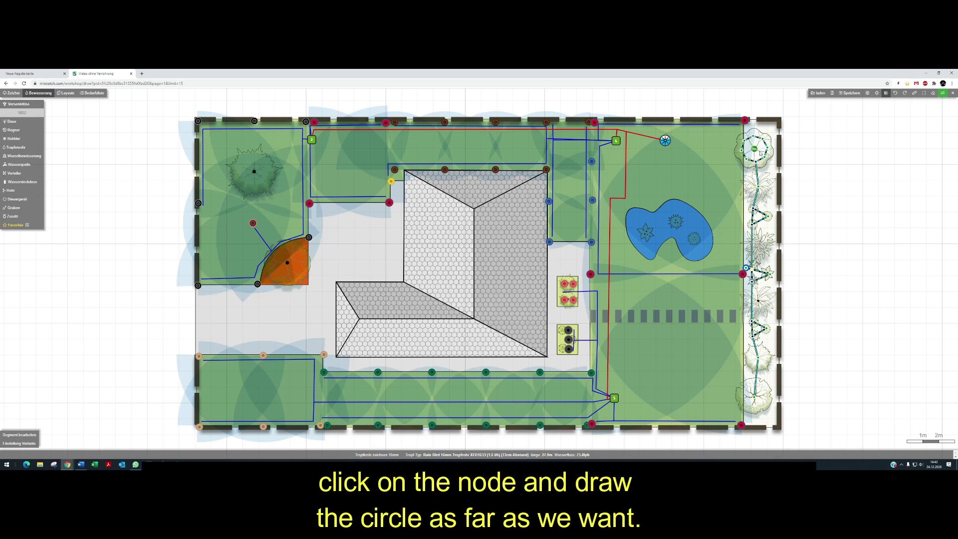
Draw a drip line circle around the second shrub from the bed's upper end, centred on its node.
{"action": "left_click", "coordinate": [757, 187]}
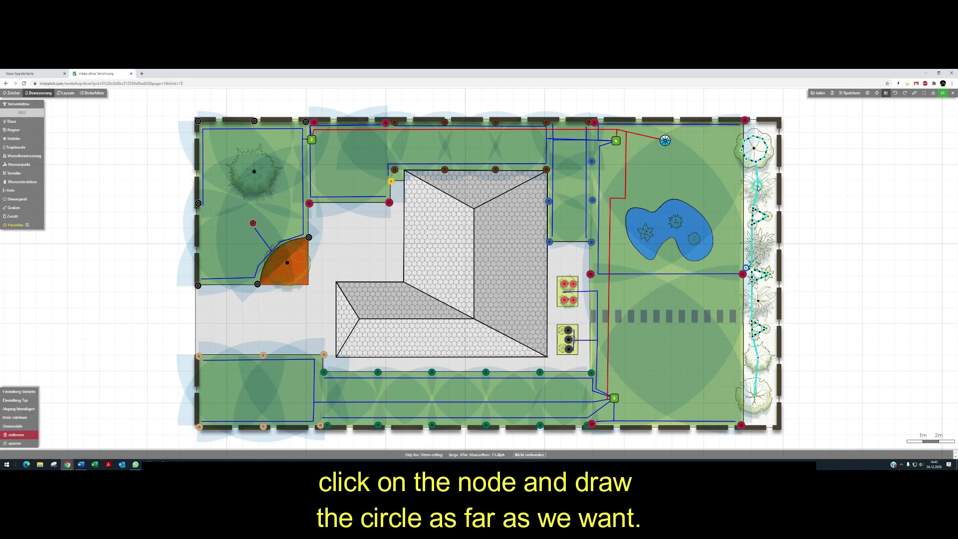
{"action": "left_click", "coordinate": [15, 417]}
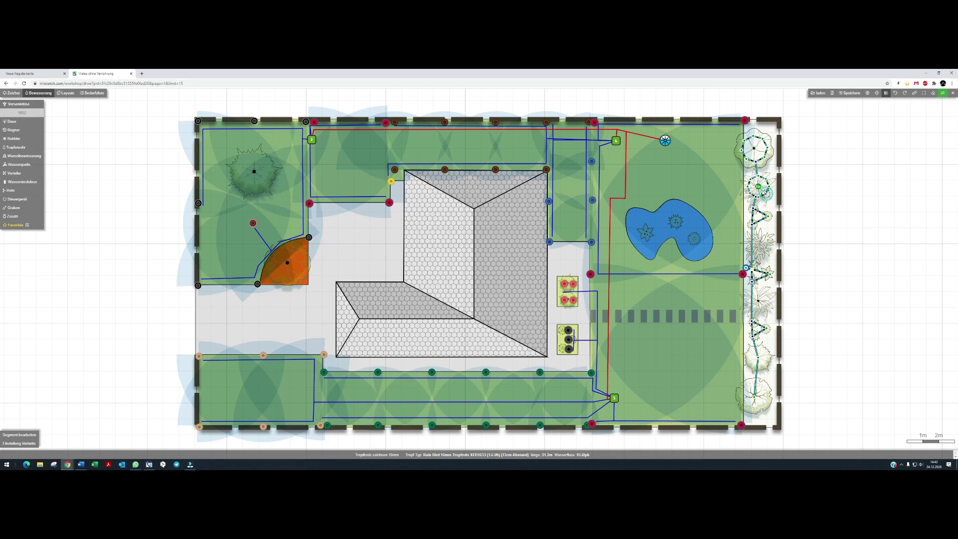
{"action": "left_click", "coordinate": [757, 187]}
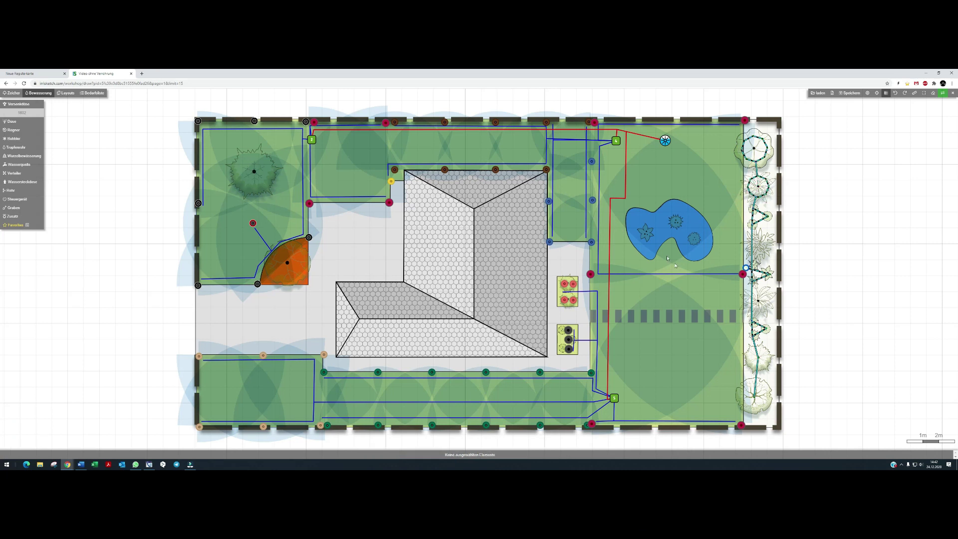
Draw drip line circles around each of the last two shrubs at the bed's lower end.
{"action": "left_click", "coordinate": [752, 302]}
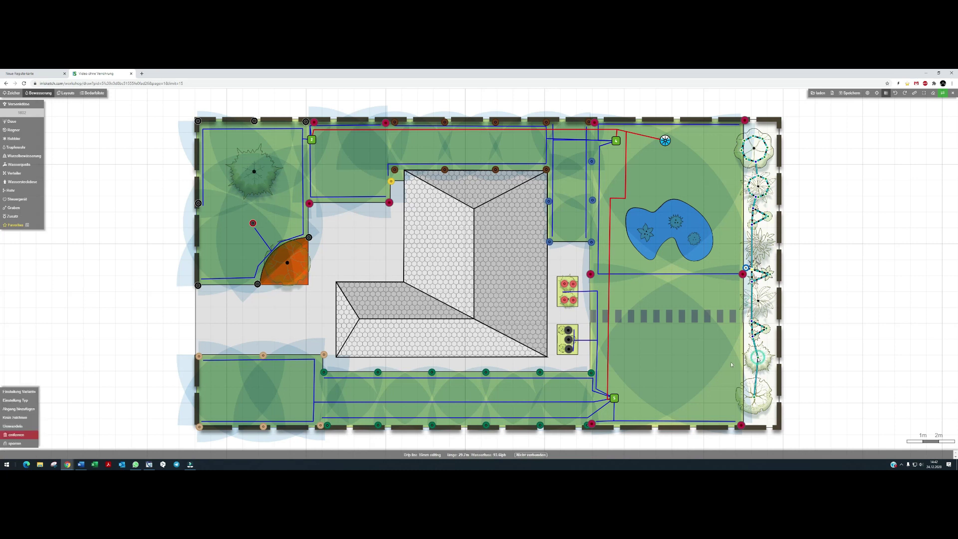
{"action": "left_click", "coordinate": [24, 417]}
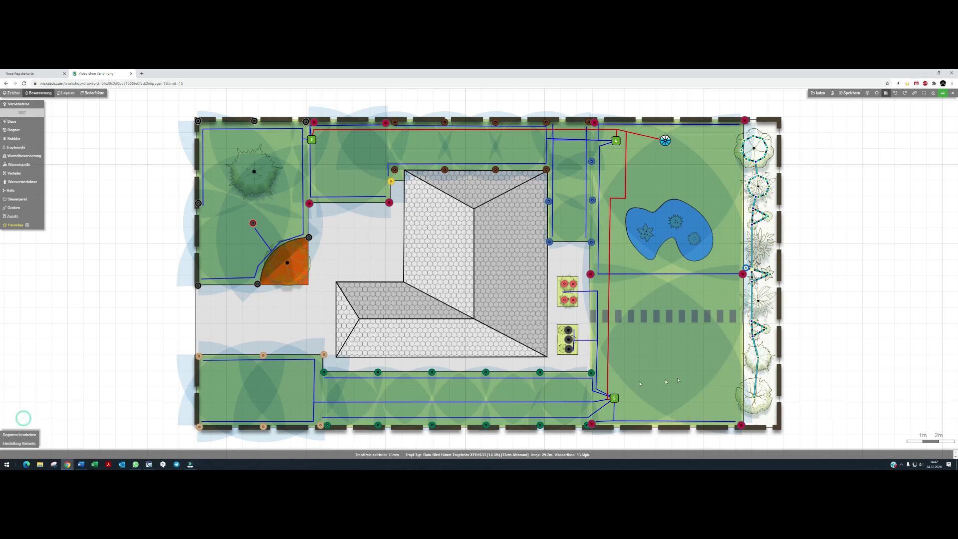
{"action": "left_click", "coordinate": [758, 358]}
{"action": "key", "text": "Escape"}
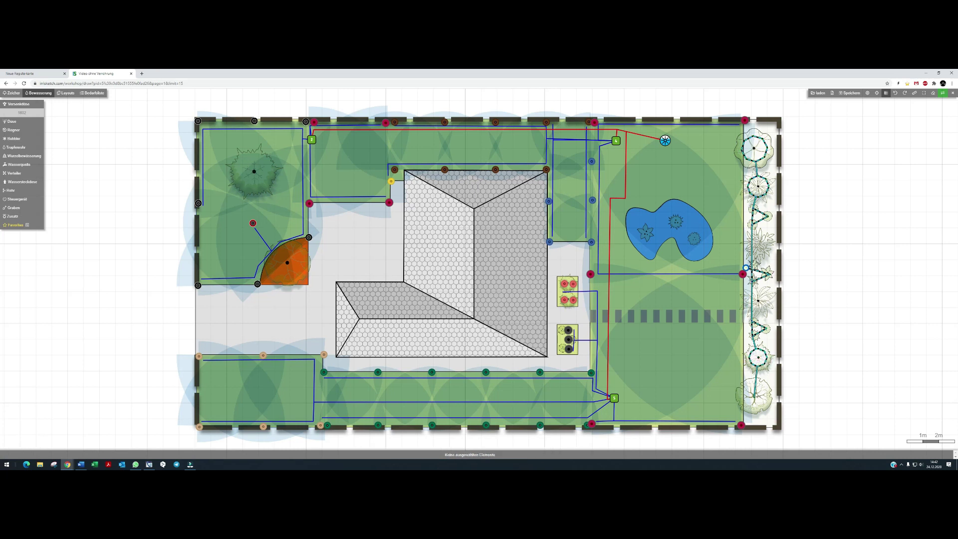
{"action": "left_click", "coordinate": [753, 280]}
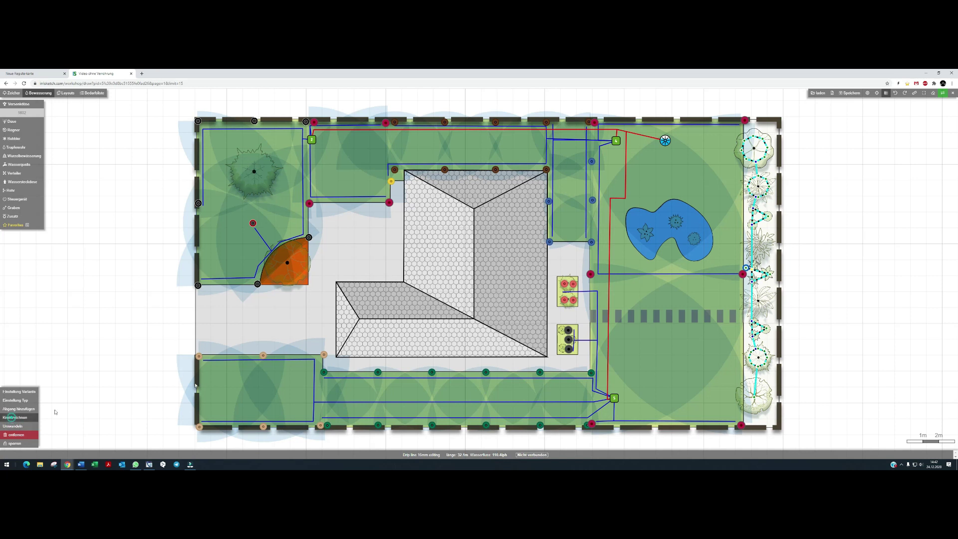
{"action": "left_click", "coordinate": [15, 417]}
{"action": "left_click", "coordinate": [754, 396]}
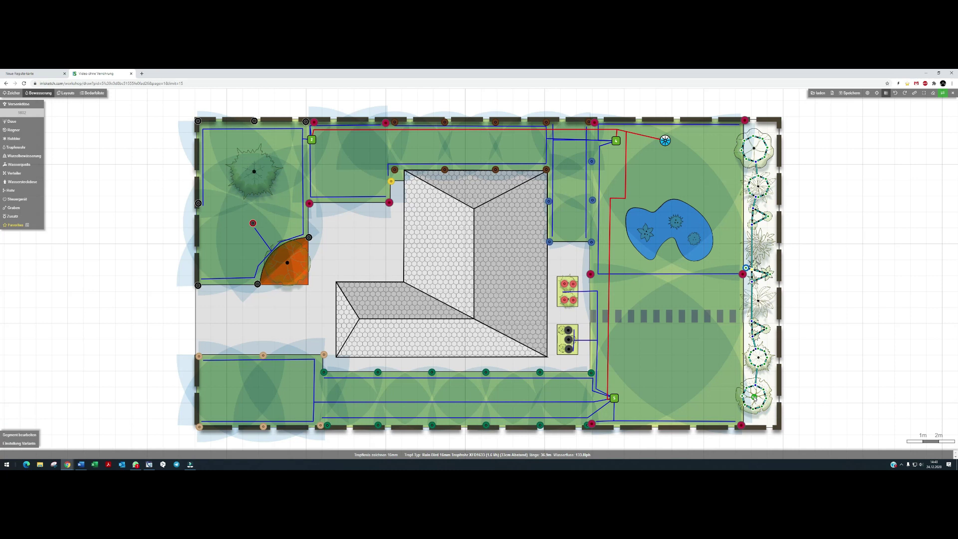
{"action": "key", "text": "Escape"}
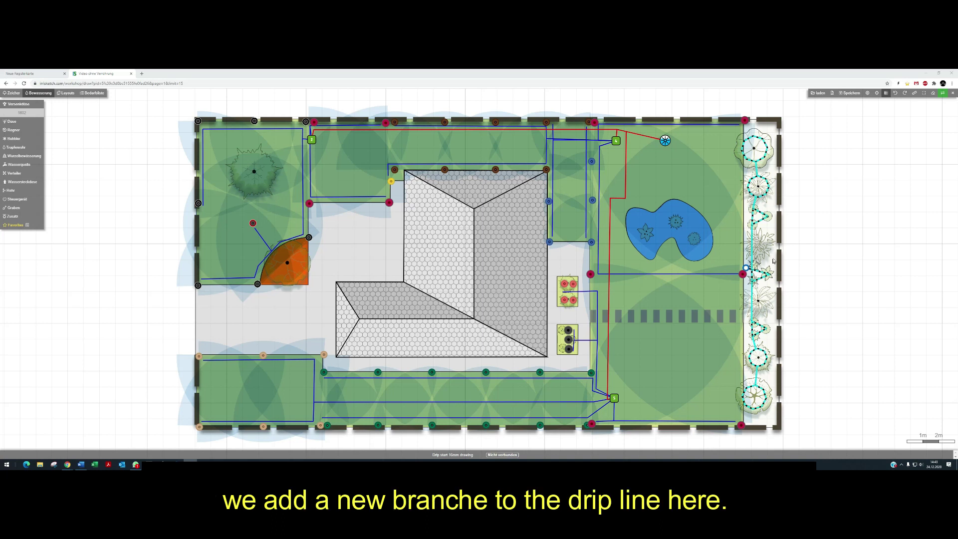
Branch the drip line from the uppermost shrub's circle to its centre without emitters, and draw a smaller inner circle there.
{"action": "left_click", "coordinate": [746, 268]}
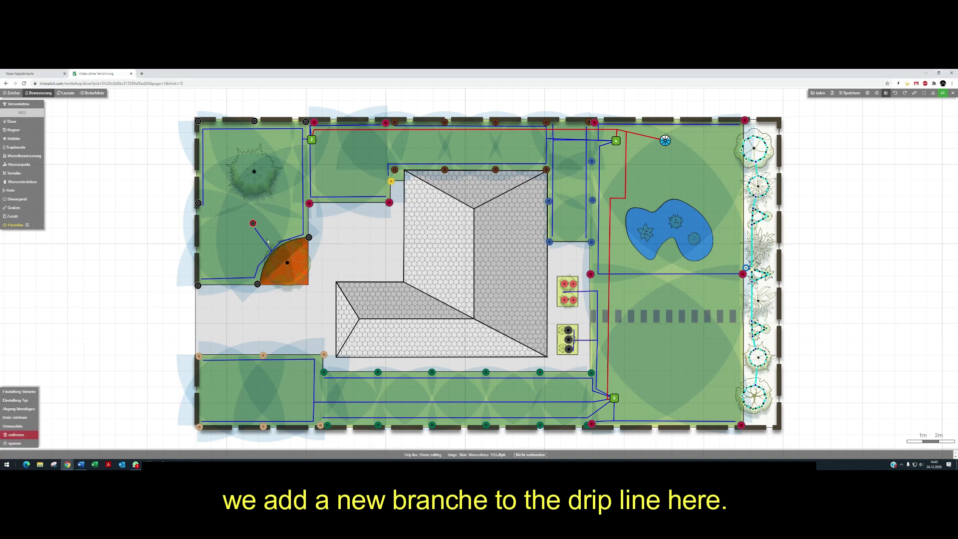
{"action": "left_click_drag", "start_coordinate": [32, 410], "coordinate": [739, 193]}
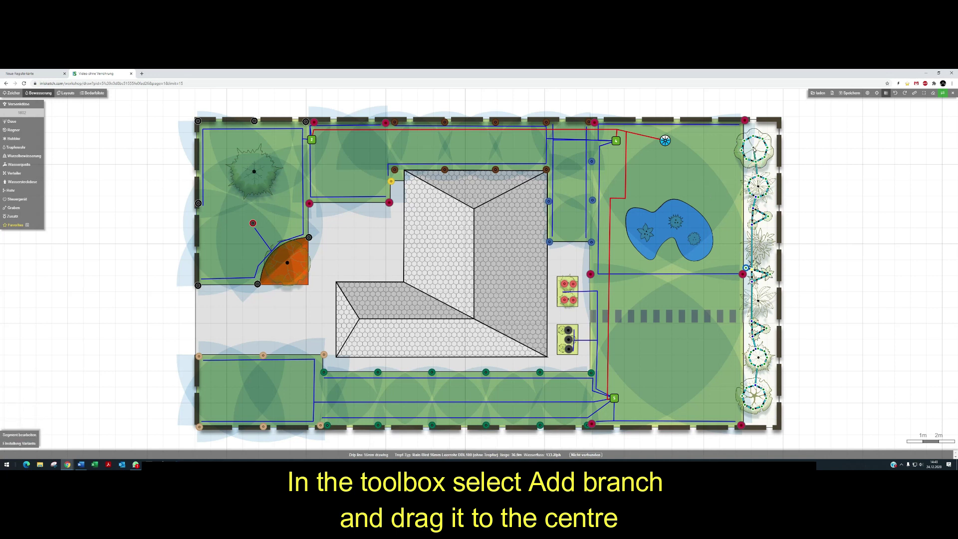
{"action": "double_click", "coordinate": [753, 147]}
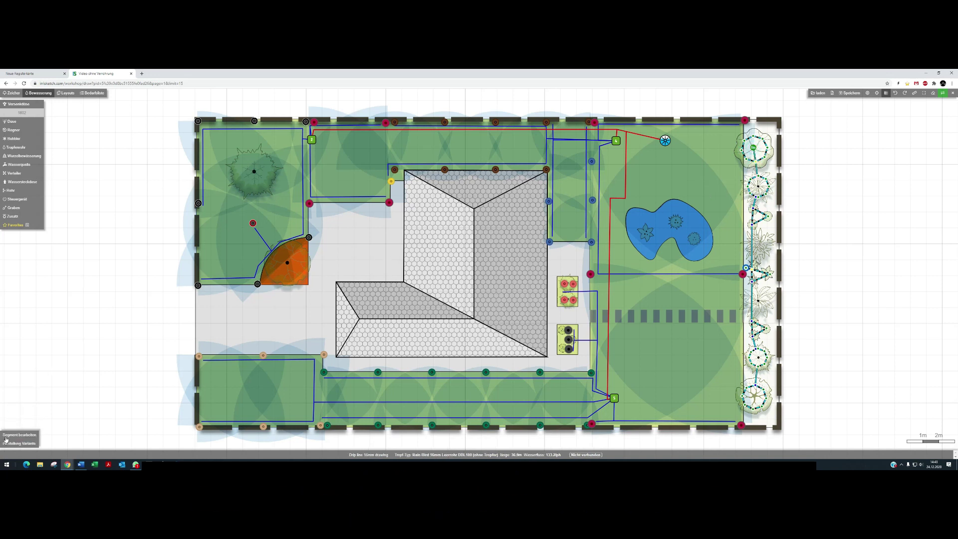
{"action": "left_click", "coordinate": [15, 417]}
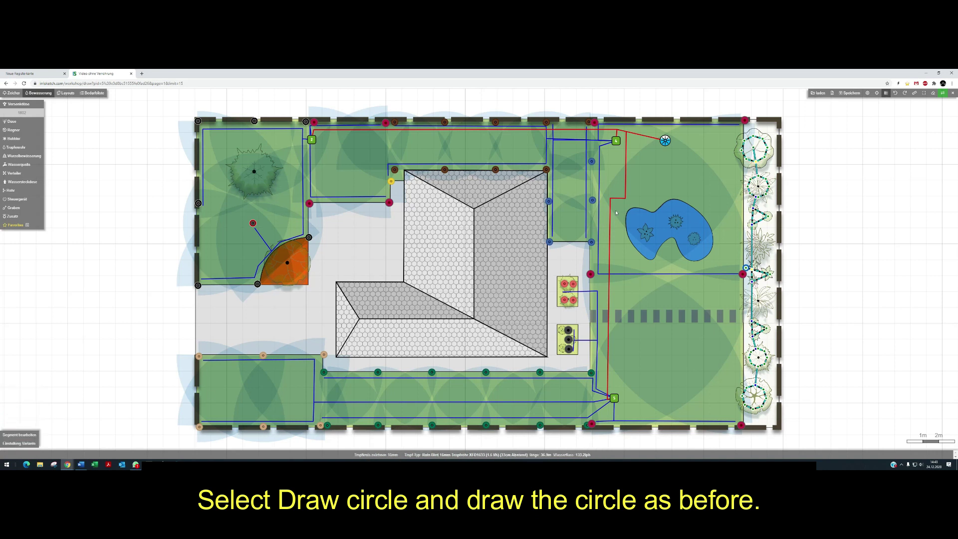
{"action": "left_click", "coordinate": [753, 147]}
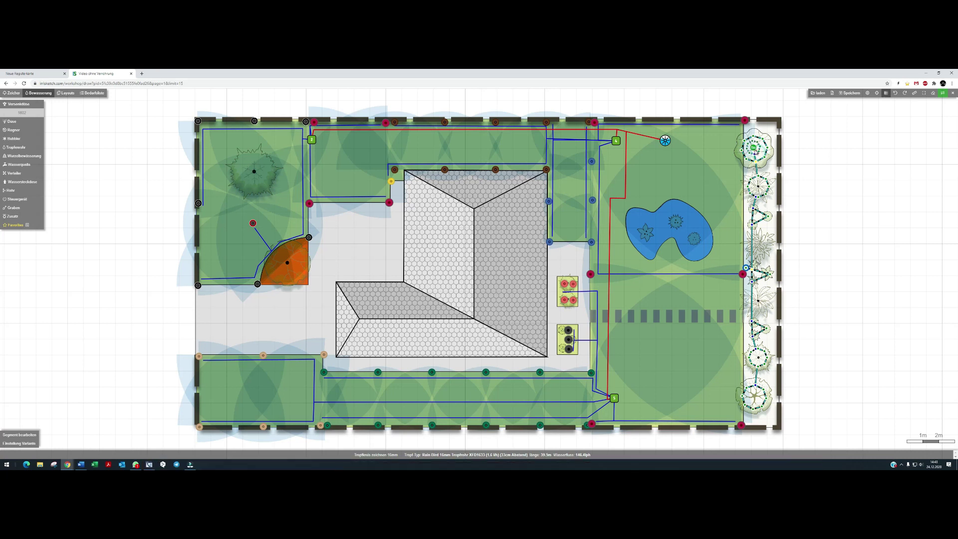
{"action": "left_click", "coordinate": [753, 148]}
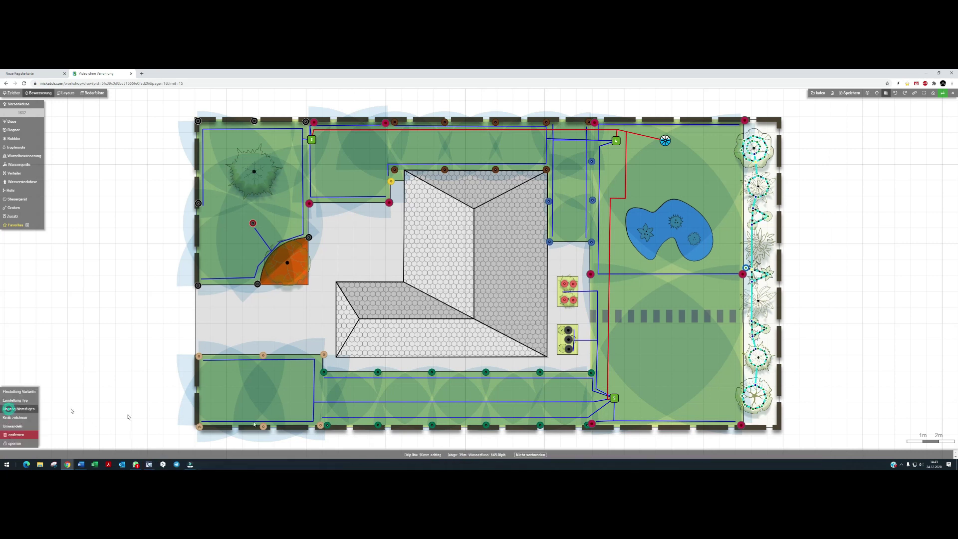
Add a branch without emitters from the lowest shrub's circle to its centre and draw a smaller inner circle around it.
{"action": "left_click", "coordinate": [9, 409]}
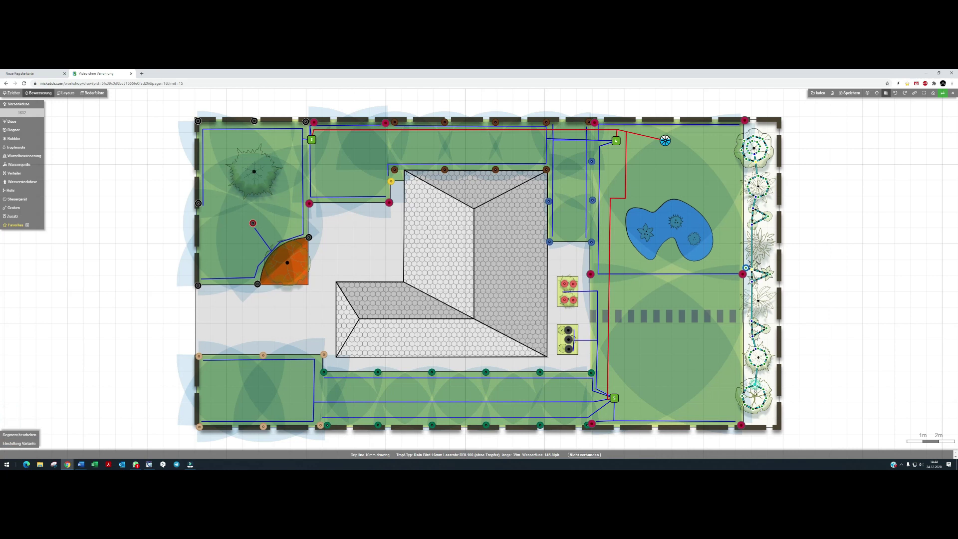
{"action": "left_click", "coordinate": [754, 397]}
{"action": "left_click", "coordinate": [26, 436]}
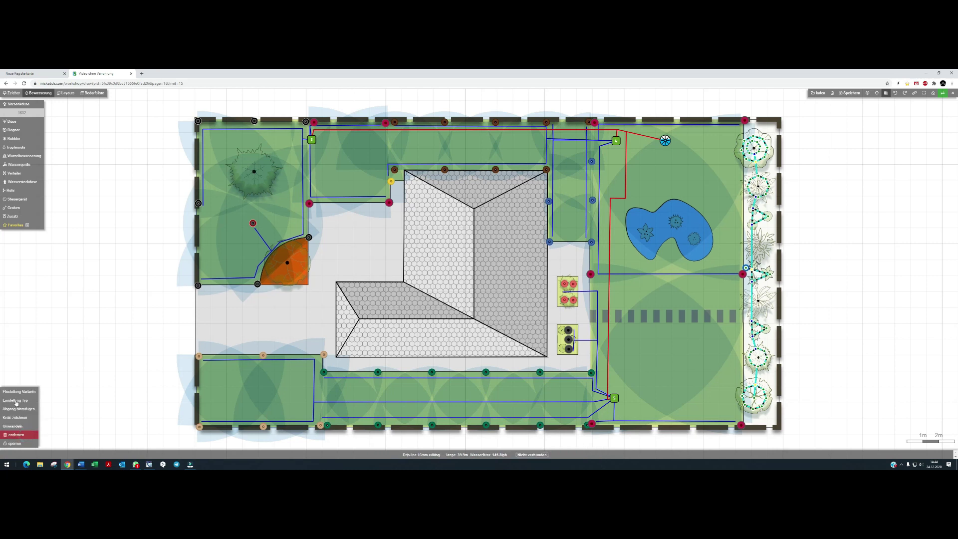
{"action": "left_click", "coordinate": [15, 418]}
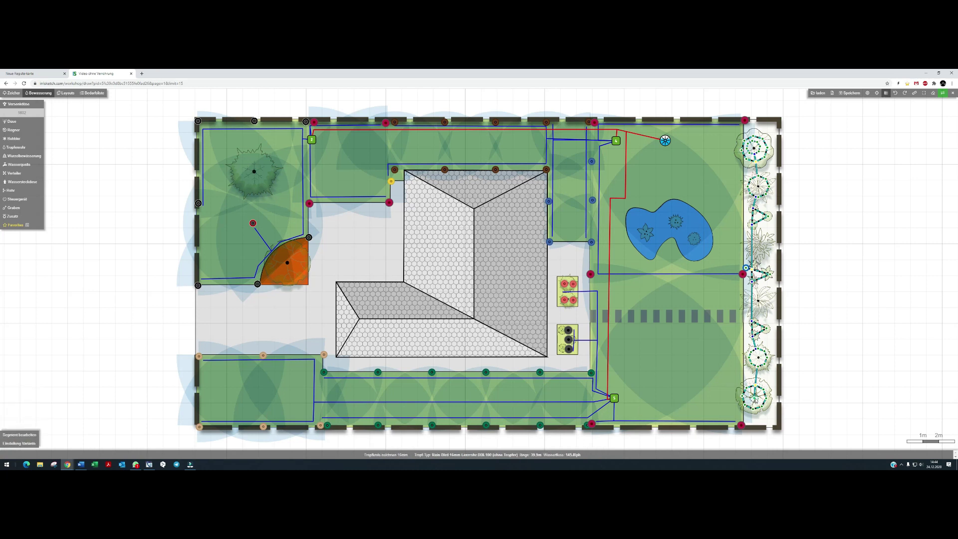
{"action": "left_click", "coordinate": [754, 398]}
{"action": "key", "text": "Escape"}
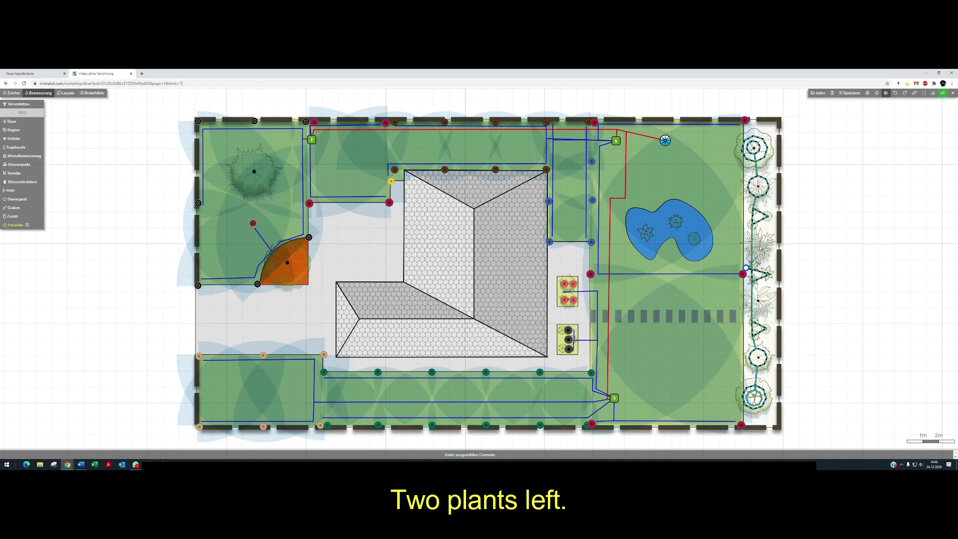
Branch the drip line into a loop around the upper unwatered plant, using Rain Bird XFD pipe with 33 cm emitter spacing and 1.6 l/h.
{"action": "left_click", "coordinate": [752, 245]}
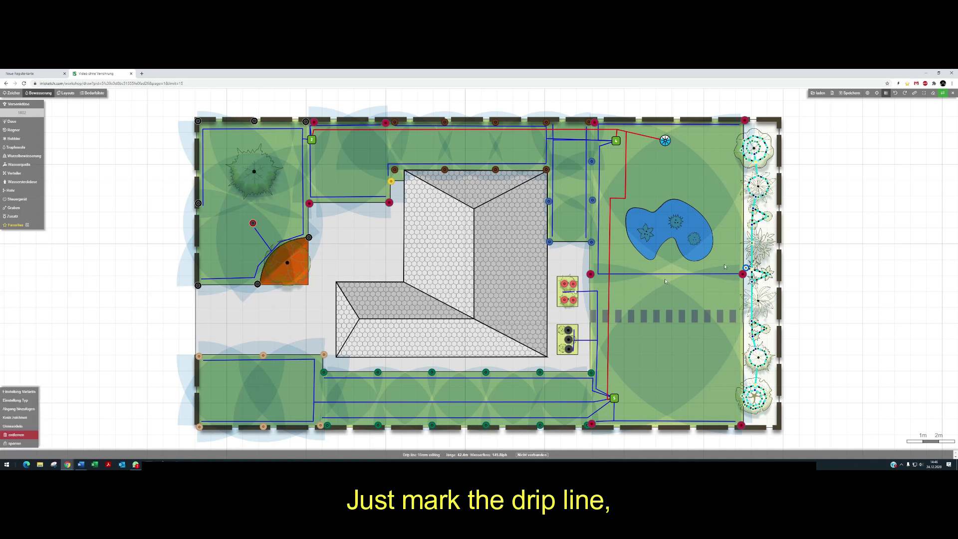
{"action": "left_click", "coordinate": [18, 409]}
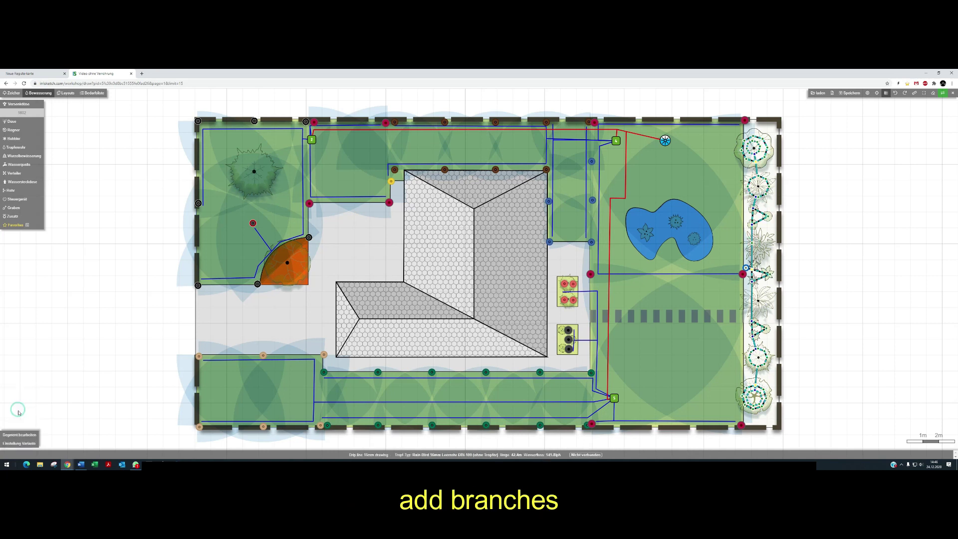
{"action": "left_click", "coordinate": [18, 443]}
{"action": "left_click", "coordinate": [51, 434]}
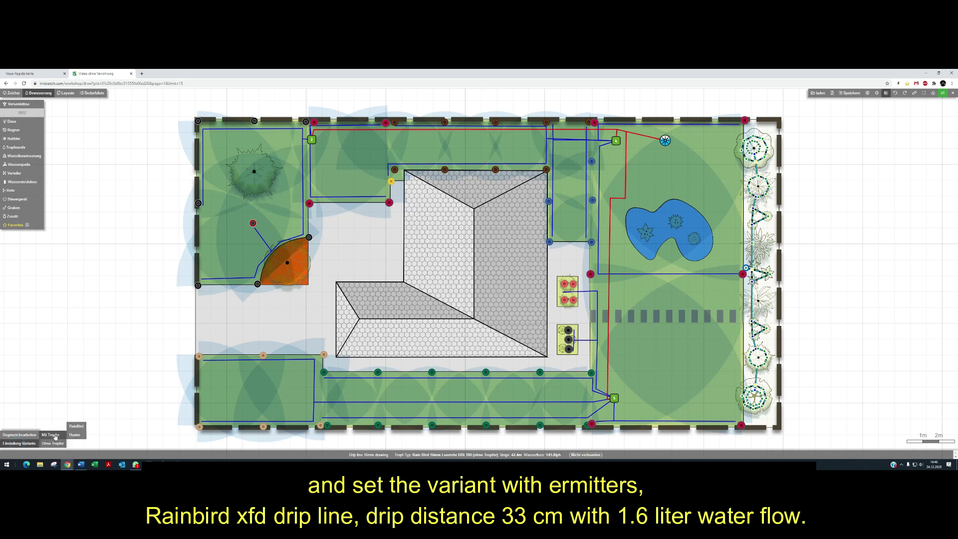
{"action": "left_click", "coordinate": [76, 427]}
{"action": "left_click", "coordinate": [93, 400]}
{"action": "left_click", "coordinate": [110, 391]}
{"action": "left_click", "coordinate": [128, 357]}
{"action": "left_click", "coordinate": [147, 357]}
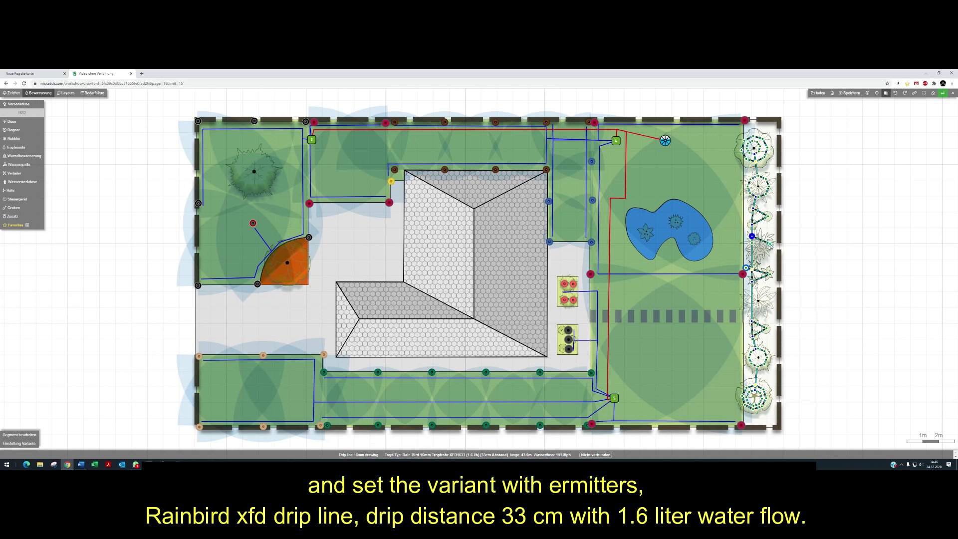
{"action": "double_click", "coordinate": [753, 250]}
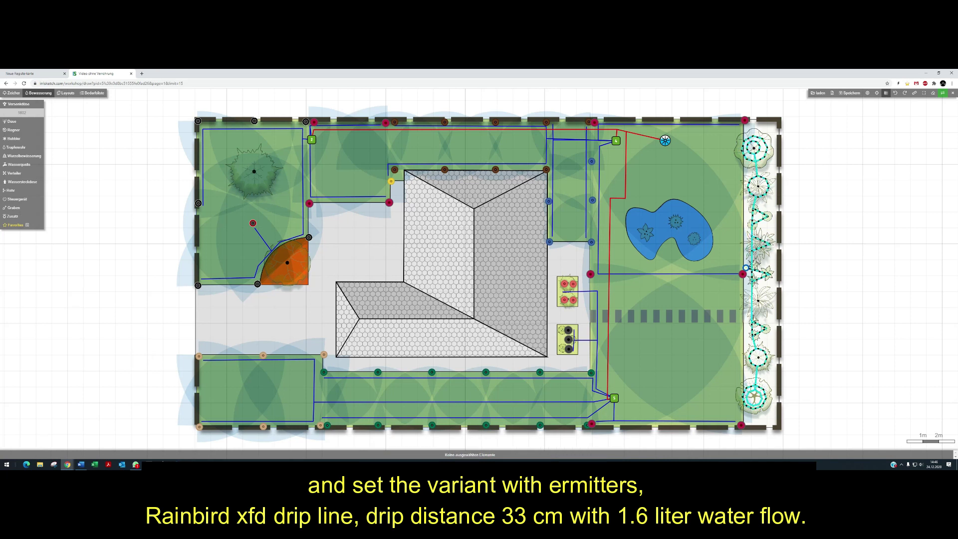
Branch the drip line into an emitter loop around the last unwatered plant in the lower half of the bed.
{"action": "left_click", "coordinate": [749, 267]}
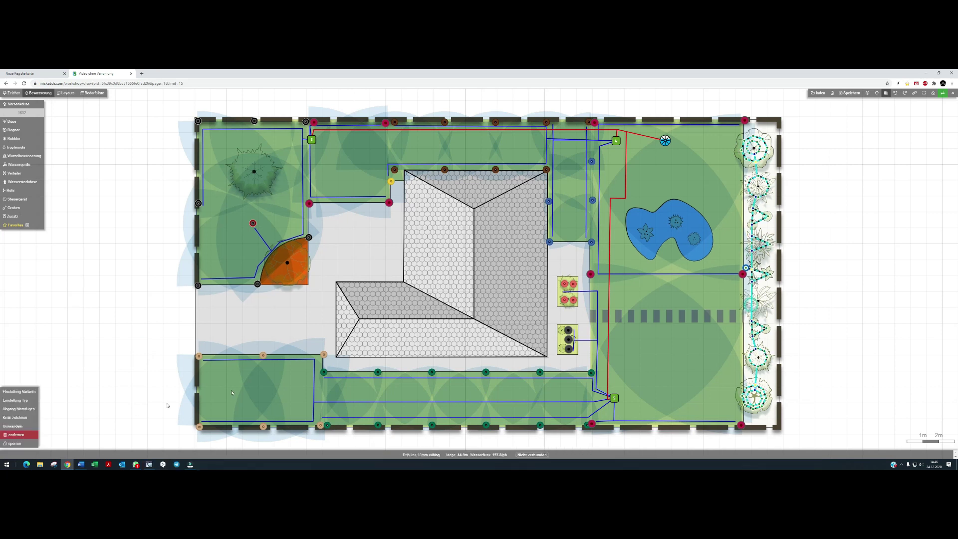
{"action": "left_click", "coordinate": [18, 409]}
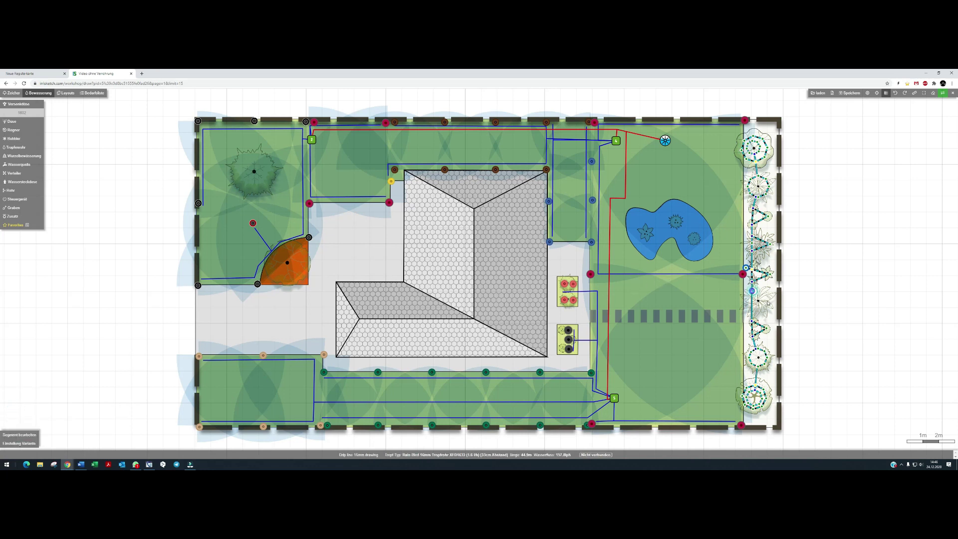
{"action": "left_click", "coordinate": [772, 303]}
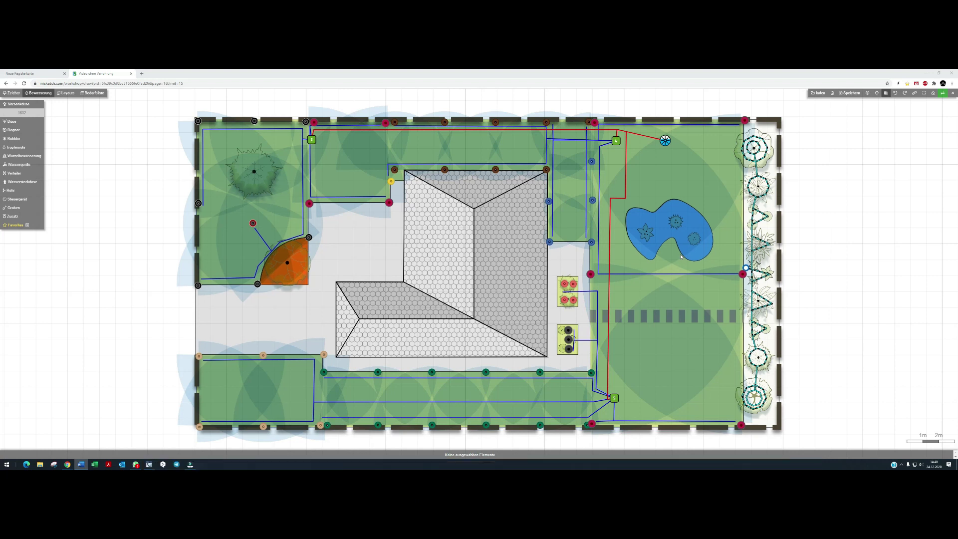
Start a 16 mm drip area with Rain Bird XFD emitter pipe, 33 cm emitter spacing and 1.6 l/h.
{"action": "left_click", "coordinate": [15, 149]}
{"action": "left_click", "coordinate": [71, 156]}
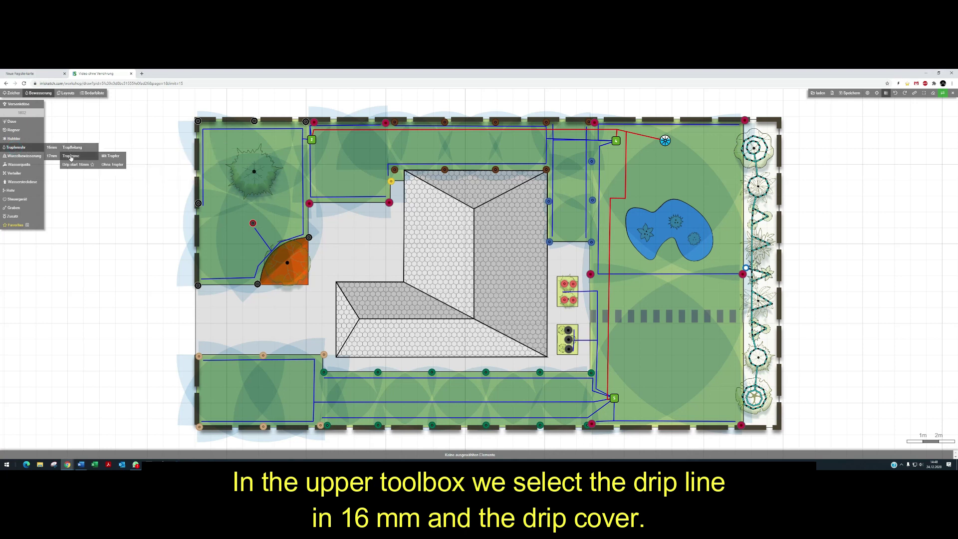
{"action": "left_click", "coordinate": [111, 157]}
{"action": "left_click", "coordinate": [136, 156]}
{"action": "left_click", "coordinate": [152, 156]}
{"action": "left_click", "coordinate": [170, 156]}
{"action": "left_click", "coordinate": [186, 156]}
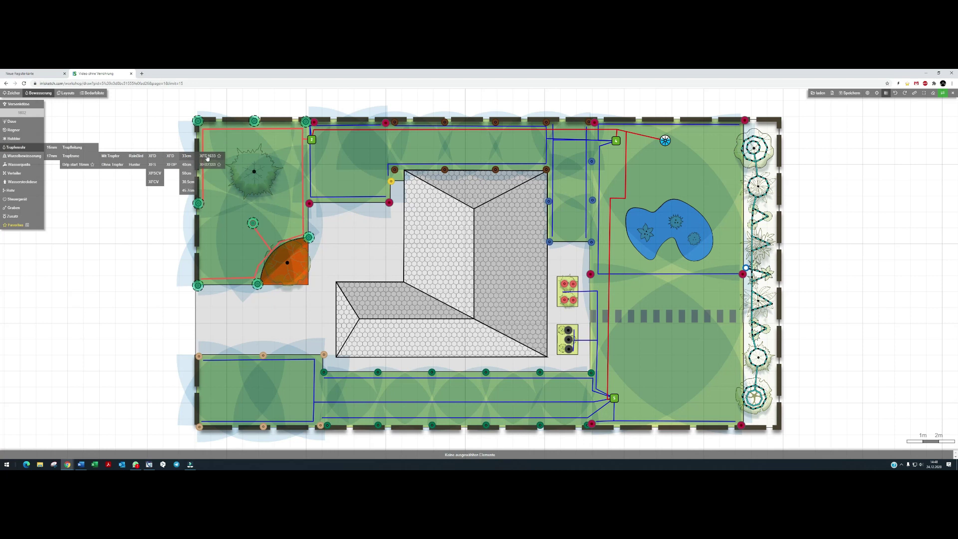
{"action": "left_click", "coordinate": [208, 156]}
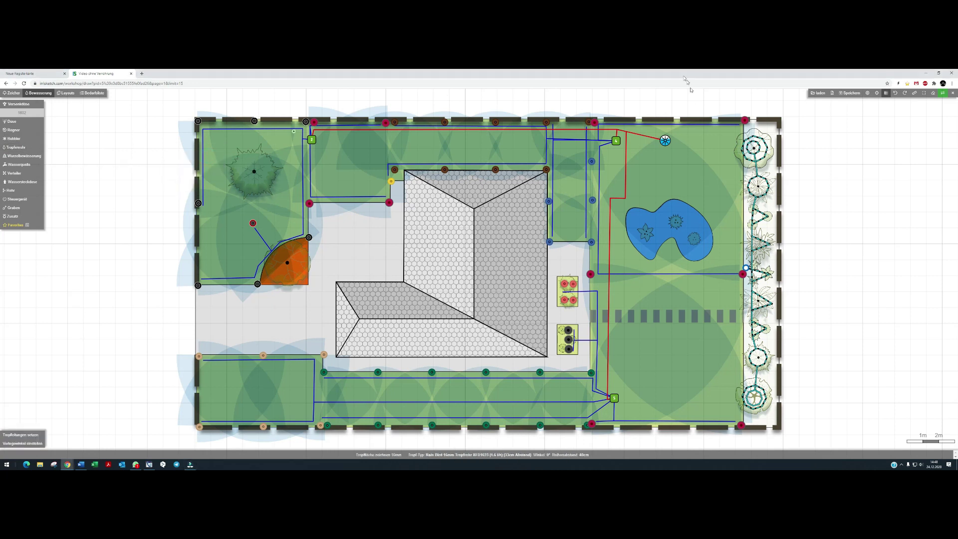
Trace the drip area's outline point by point along the edge of the blue kidney-shaped bed in the lawn.
{"action": "scroll", "coordinate": [648, 226], "scroll_direction": "up", "scroll_amount": 3}
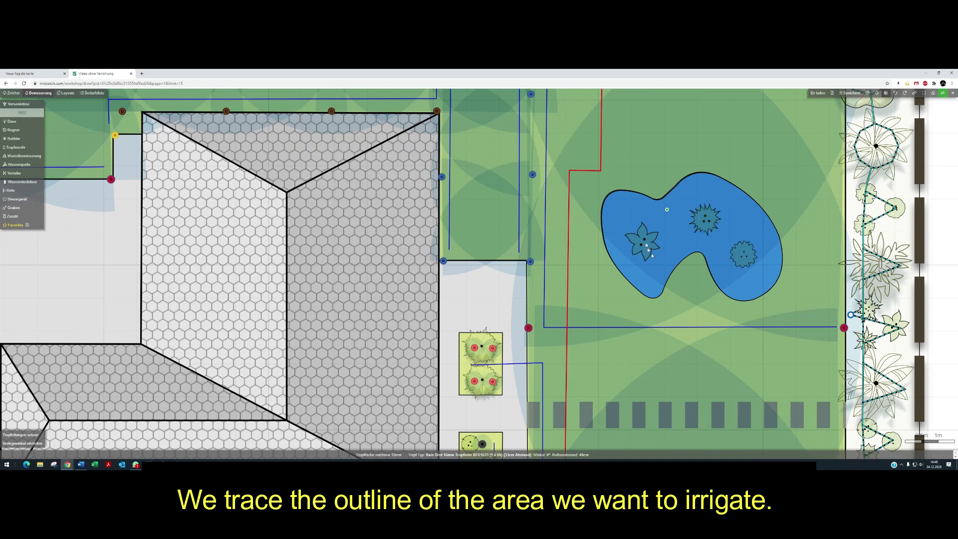
{"action": "left_click", "coordinate": [660, 199]}
{"action": "left_click", "coordinate": [668, 192]}
{"action": "left_click", "coordinate": [678, 180]}
{"action": "left_click", "coordinate": [693, 172]}
{"action": "left_click", "coordinate": [733, 188]}
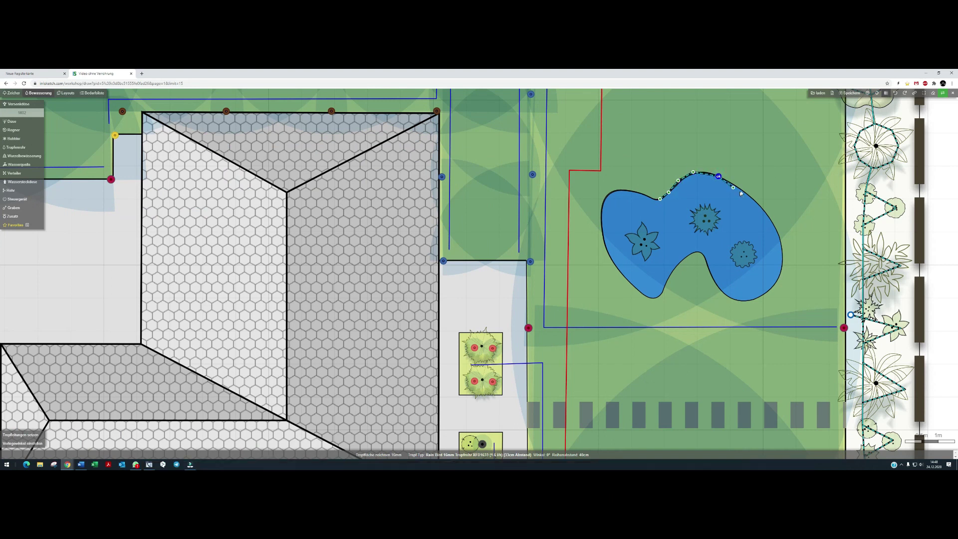
{"action": "left_click", "coordinate": [742, 190]}
{"action": "left_click", "coordinate": [762, 209]}
{"action": "left_click", "coordinate": [778, 233]}
{"action": "left_click", "coordinate": [782, 261]}
{"action": "left_click", "coordinate": [779, 278]}
{"action": "left_click", "coordinate": [770, 290]}
{"action": "left_click", "coordinate": [754, 298]}
{"action": "left_click", "coordinate": [739, 300]}
{"action": "left_click", "coordinate": [725, 294]}
{"action": "left_click", "coordinate": [713, 279]}
{"action": "left_click", "coordinate": [705, 259]}
{"action": "left_click", "coordinate": [698, 250]}
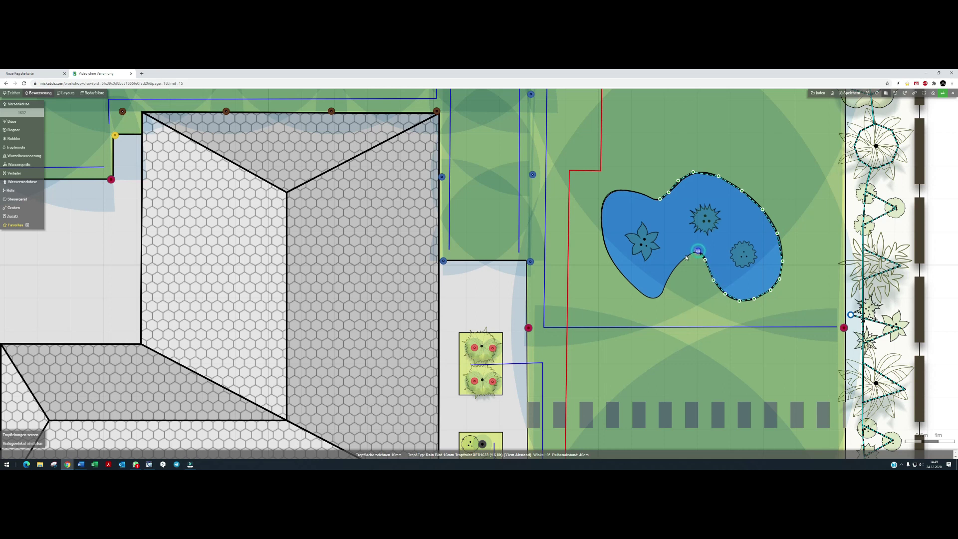
{"action": "left_click", "coordinate": [683, 260]}
{"action": "left_click", "coordinate": [671, 275]}
{"action": "left_click", "coordinate": [664, 289]}
{"action": "left_click", "coordinate": [656, 298]}
{"action": "left_click", "coordinate": [641, 293]}
{"action": "left_click", "coordinate": [624, 274]}
{"action": "left_click", "coordinate": [604, 240]}
{"action": "left_click", "coordinate": [603, 205]}
{"action": "left_click", "coordinate": [604, 197]}
{"action": "left_click", "coordinate": [620, 190]}
{"action": "left_click", "coordinate": [637, 190]}
{"action": "left_click", "coordinate": [653, 199]}
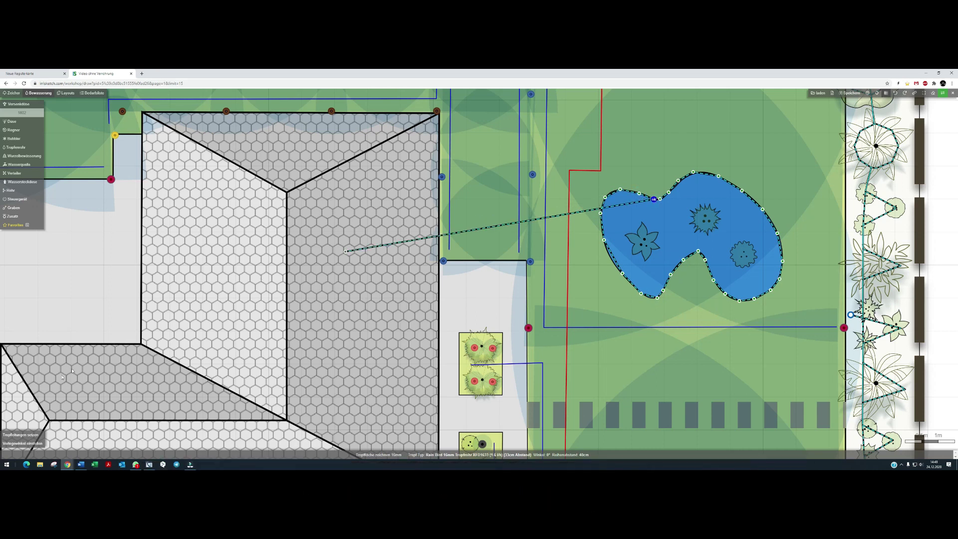
Set the distance between the drip lines in the traced area to 50 cm.
{"action": "left_click", "coordinate": [18, 436]}
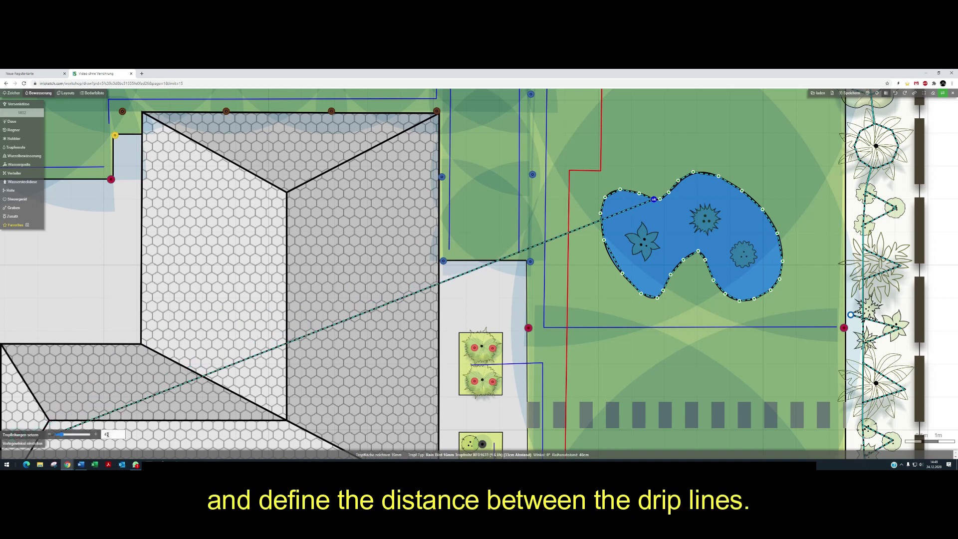
{"action": "left_click", "coordinate": [96, 435]}
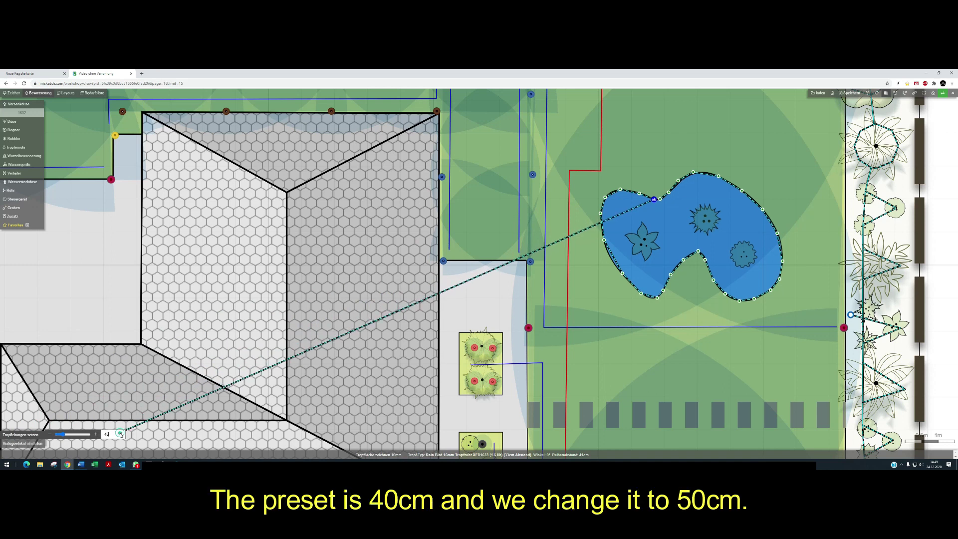
{"action": "left_click", "coordinate": [120, 433]}
Set the laying angle to 90 degrees and close the outline to fill the blue bed with drip lines.
{"action": "left_click", "coordinate": [30, 443]}
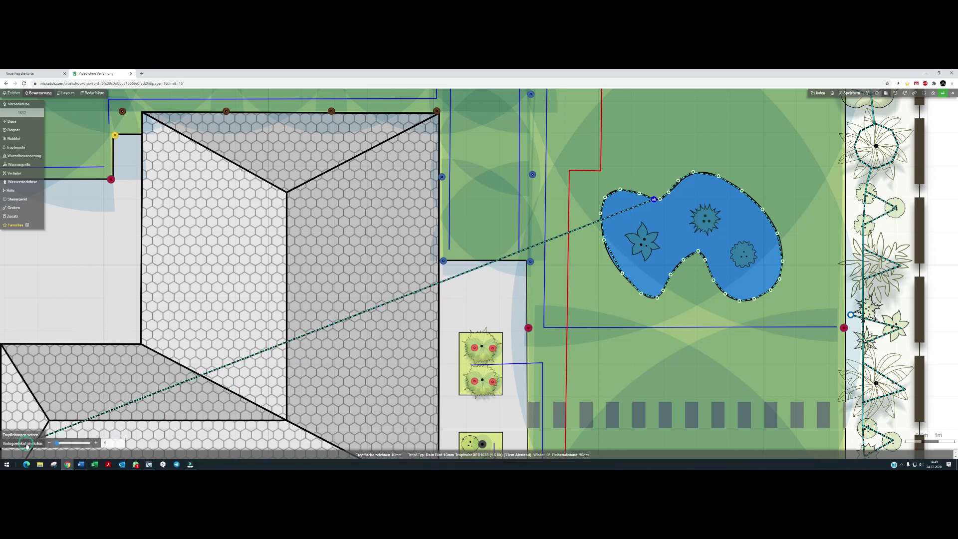
{"action": "left_click_drag", "start_coordinate": [61, 443], "coordinate": [96, 443]}
{"action": "left_click", "coordinate": [96, 443]}
{"action": "left_click", "coordinate": [97, 444]}
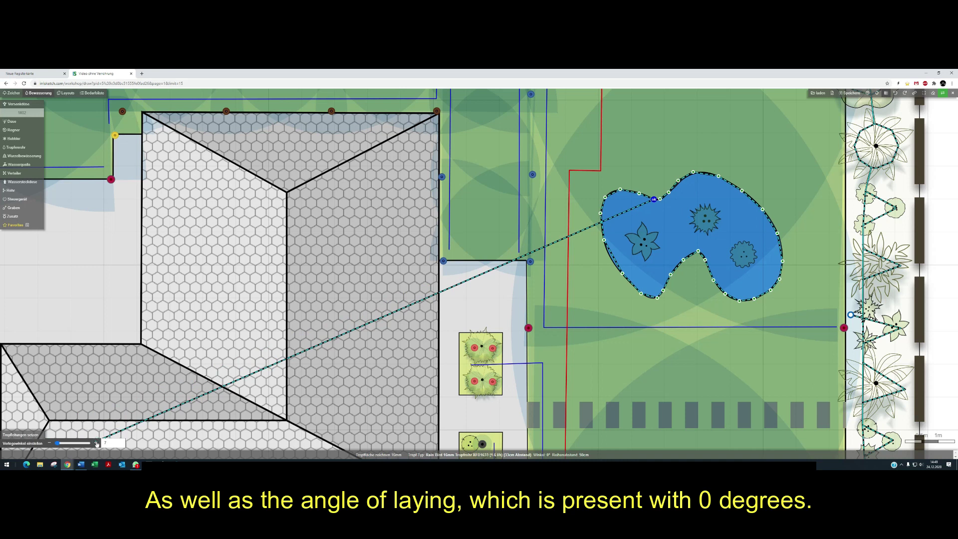
{"action": "left_click", "coordinate": [97, 443]}
{"action": "left_click", "coordinate": [97, 443]}
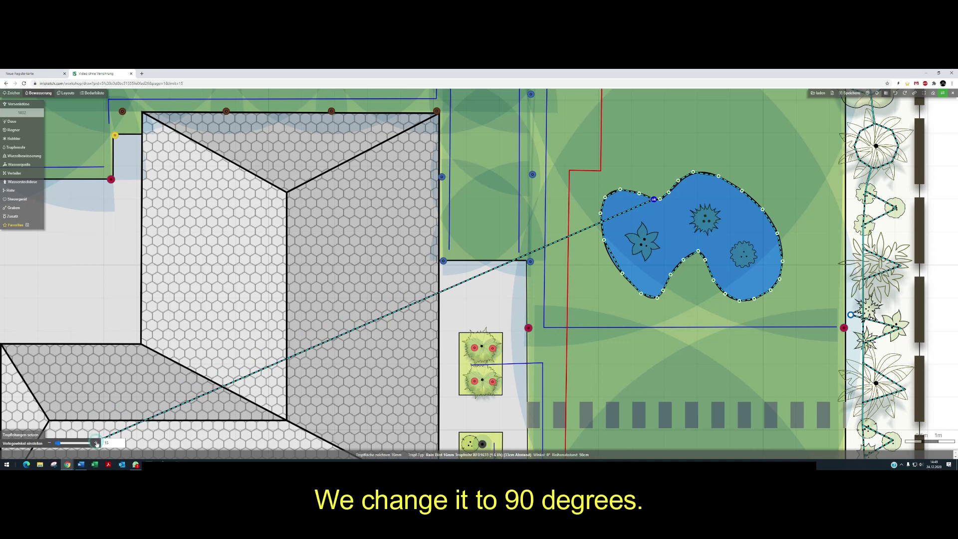
{"action": "left_click", "coordinate": [96, 443]}
{"action": "left_click", "coordinate": [97, 443]}
{"action": "left_click", "coordinate": [96, 443]}
{"action": "left_click", "coordinate": [97, 443]}
{"action": "left_click", "coordinate": [97, 443]}
{"action": "left_click", "coordinate": [97, 443]}
{"action": "left_click", "coordinate": [96, 443]}
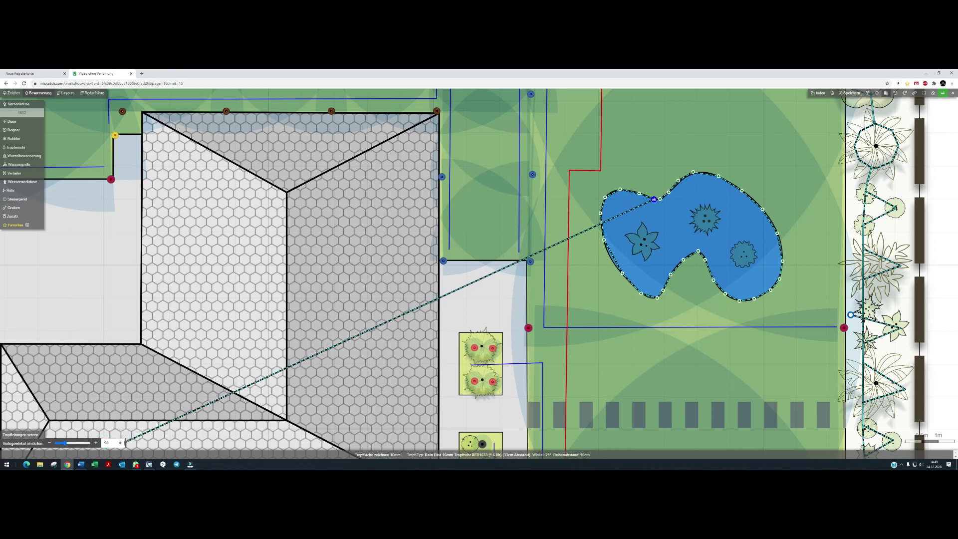
{"action": "left_click", "coordinate": [655, 200]}
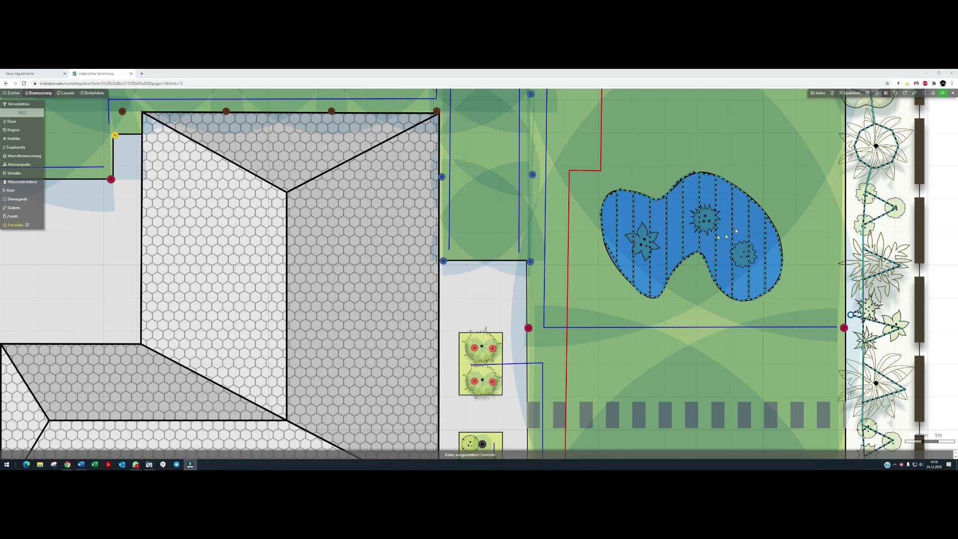
Connect the blue bed's lower edge to the drip start at the planting bed with a Rain Bird branch without emitters.
{"action": "left_click", "coordinate": [758, 298]}
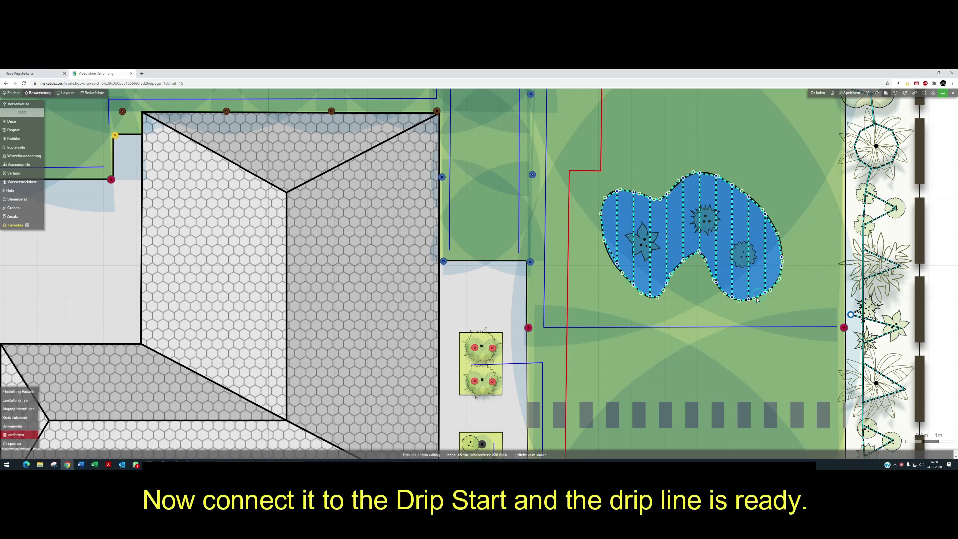
{"action": "left_click", "coordinate": [23, 408]}
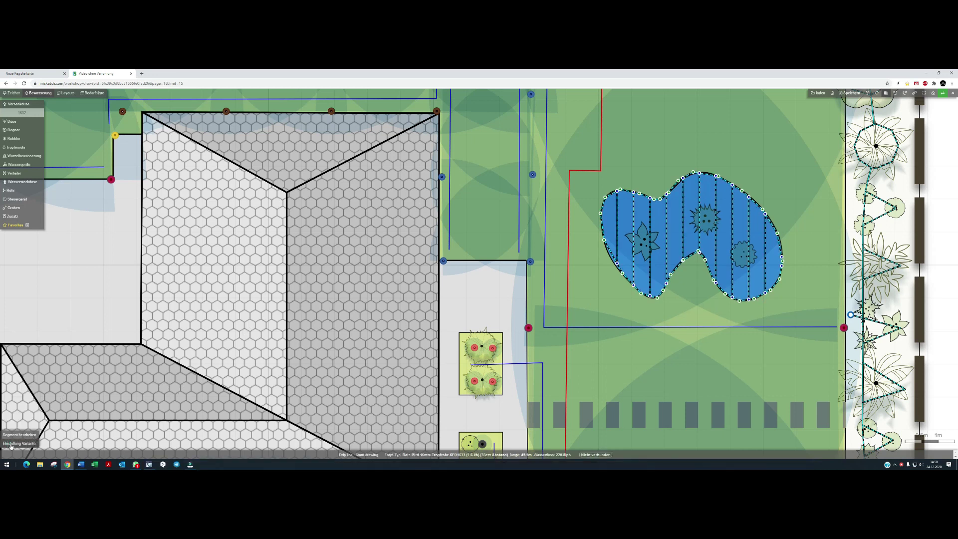
{"action": "left_click", "coordinate": [11, 444]}
{"action": "left_click", "coordinate": [75, 442]}
{"action": "left_click", "coordinate": [105, 443]}
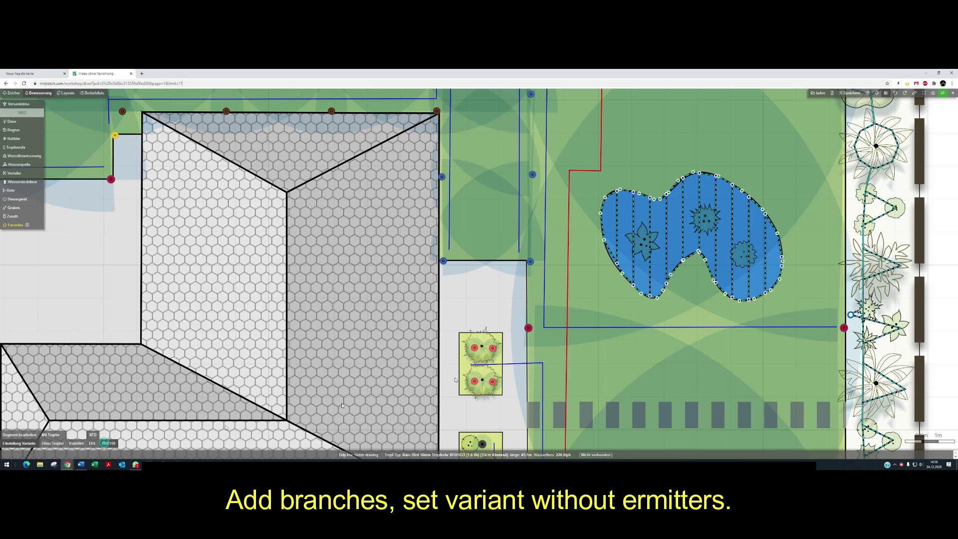
{"action": "left_click", "coordinate": [754, 299]}
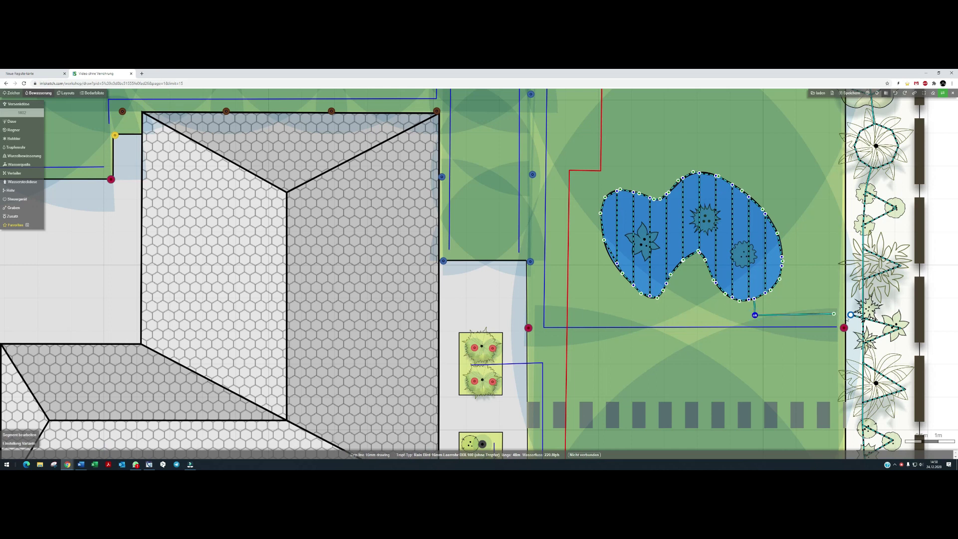
{"action": "left_click", "coordinate": [850, 315]}
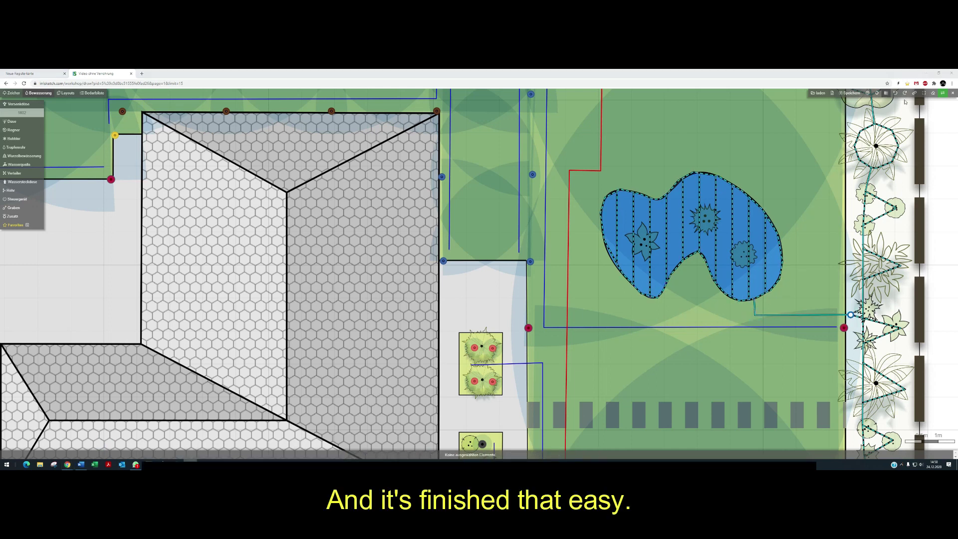
Draw an HDPE lateral pipe about 17 m long from the valve box northeast of the house, around the lawn, to near the drip start.
{"action": "left_click", "coordinate": [923, 94]}
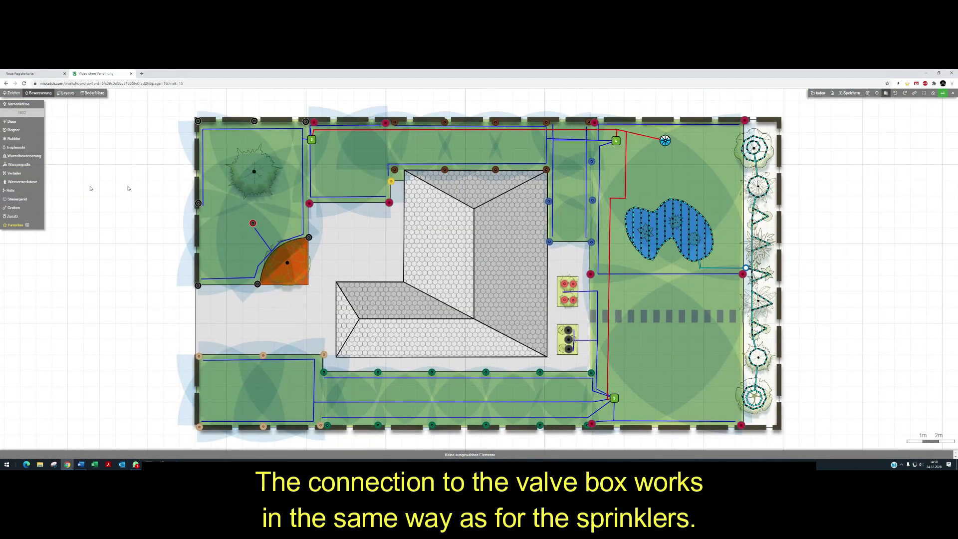
{"action": "left_click", "coordinate": [13, 189]}
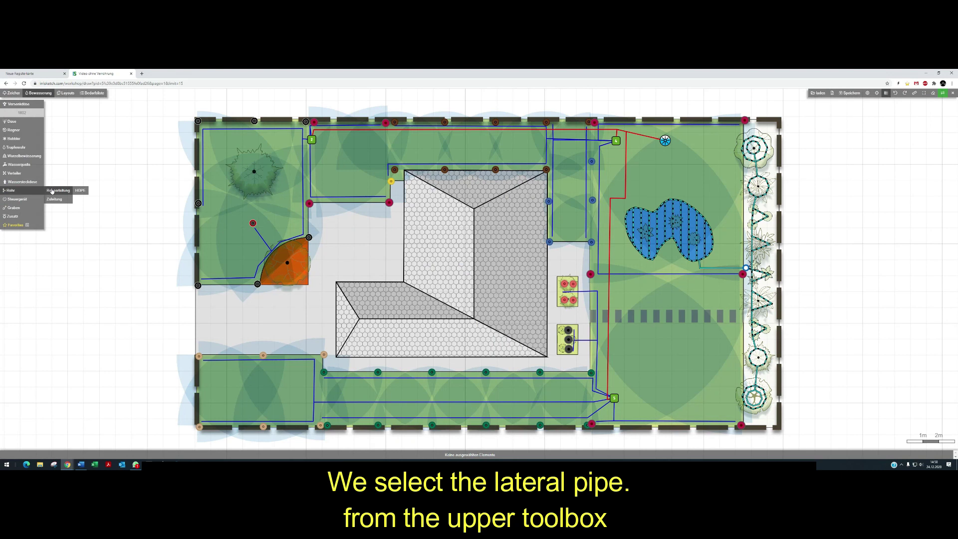
{"action": "left_click", "coordinate": [55, 191]}
{"action": "left_click", "coordinate": [617, 141]}
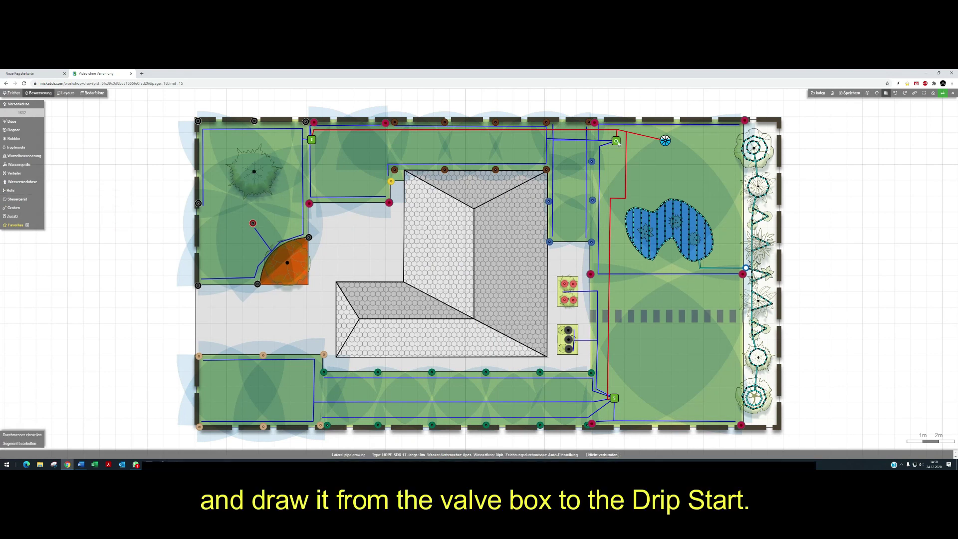
{"action": "left_click", "coordinate": [616, 142]}
{"action": "left_click", "coordinate": [604, 149]}
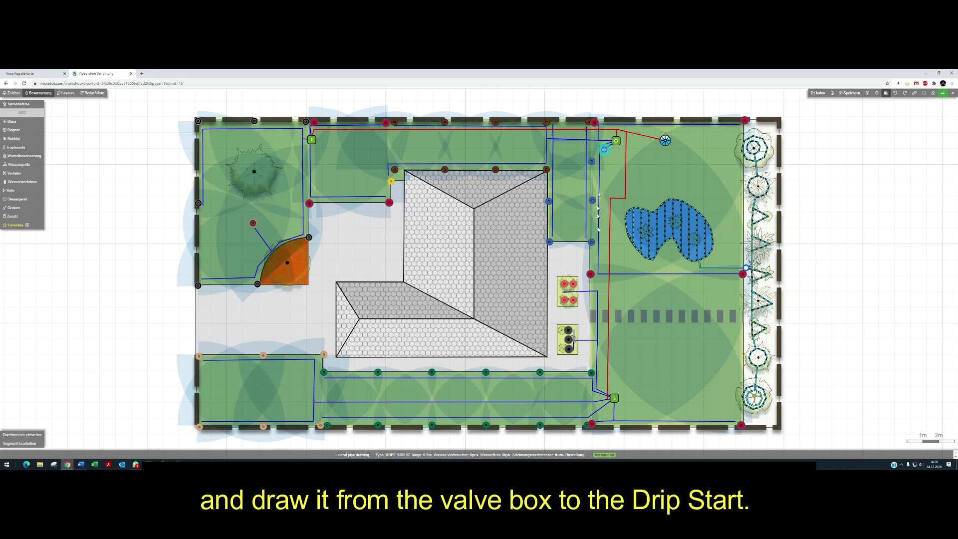
{"action": "left_click", "coordinate": [601, 272]}
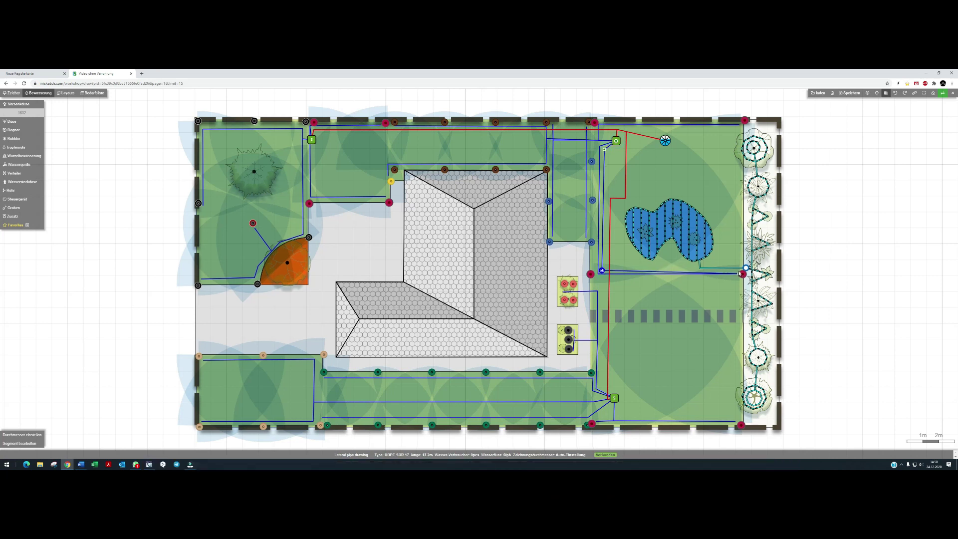
{"action": "left_click", "coordinate": [738, 272]}
{"action": "left_click", "coordinate": [739, 272]}
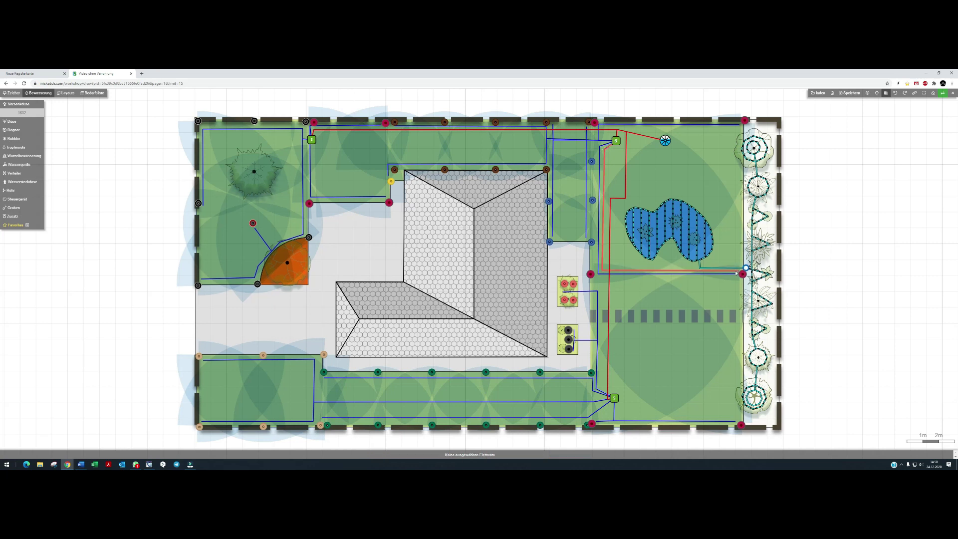
Add the drip start as a consumer of the new lateral pipe, and check the water consumption of the drip start and planting bed drip line.
{"action": "left_click", "coordinate": [736, 272]}
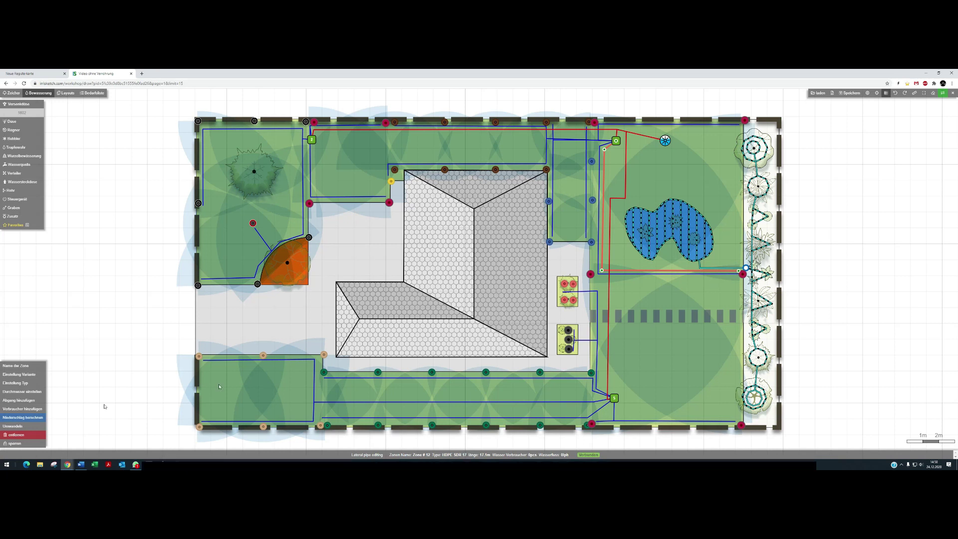
{"action": "left_click", "coordinate": [22, 408]}
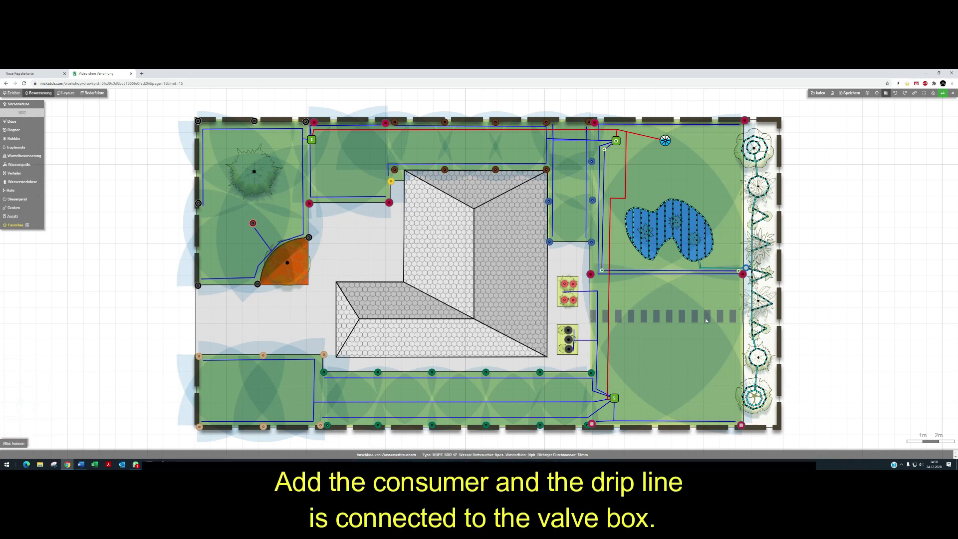
{"action": "left_click", "coordinate": [746, 268]}
{"action": "left_click", "coordinate": [711, 305]}
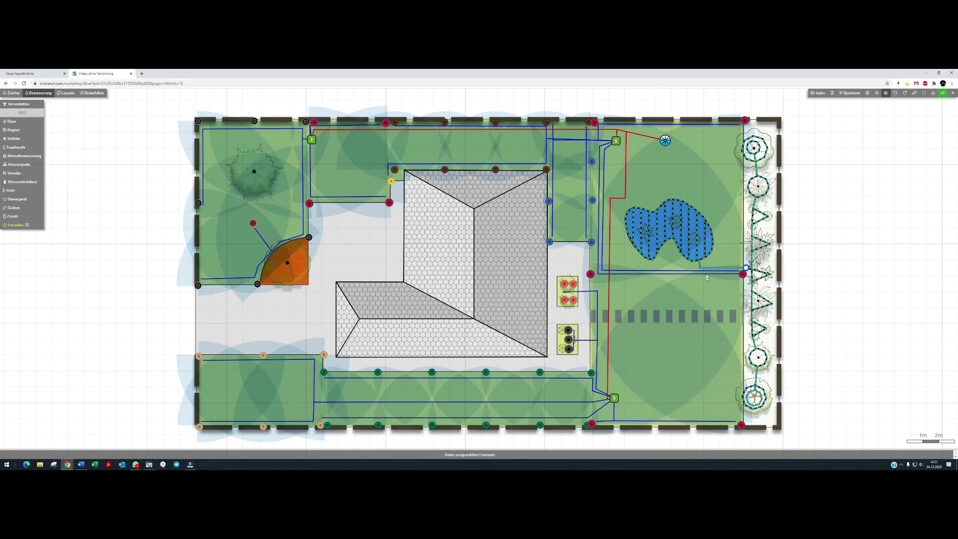
{"action": "left_click", "coordinate": [745, 269]}
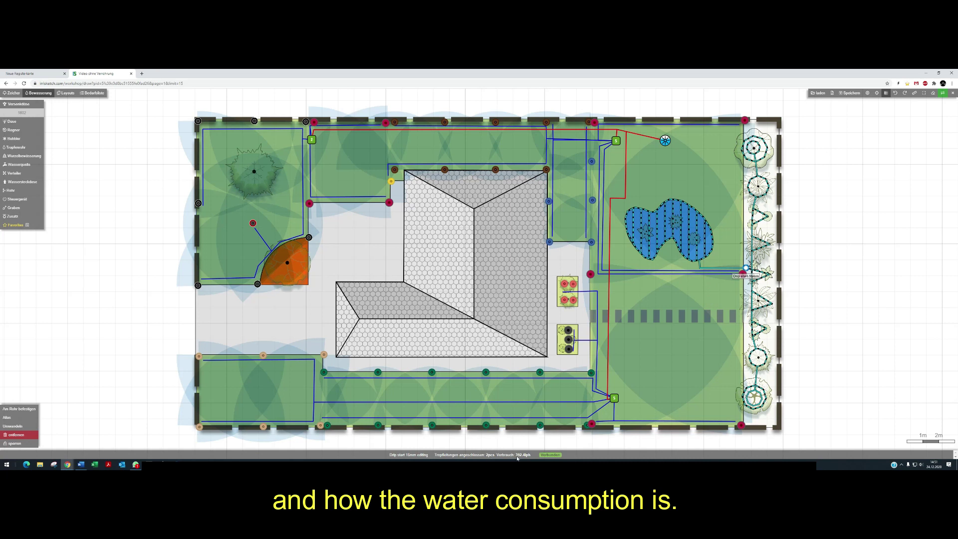
{"action": "left_click", "coordinate": [691, 261]}
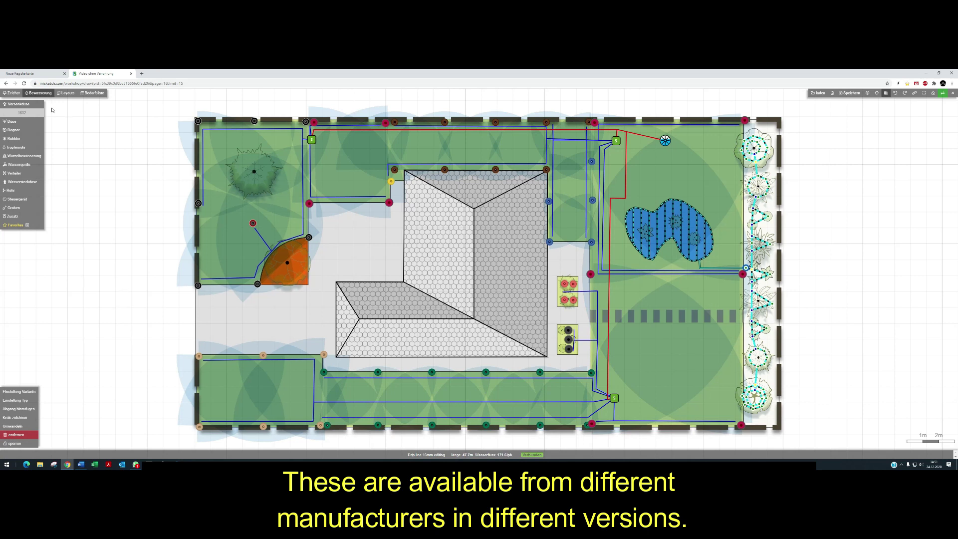
Place three Rain Bird RWS-M-B-C-1402 root zone watering units around the tree trunk in the orange quarter-circle bed.
{"action": "mouse_move", "coordinate": [13, 157]}
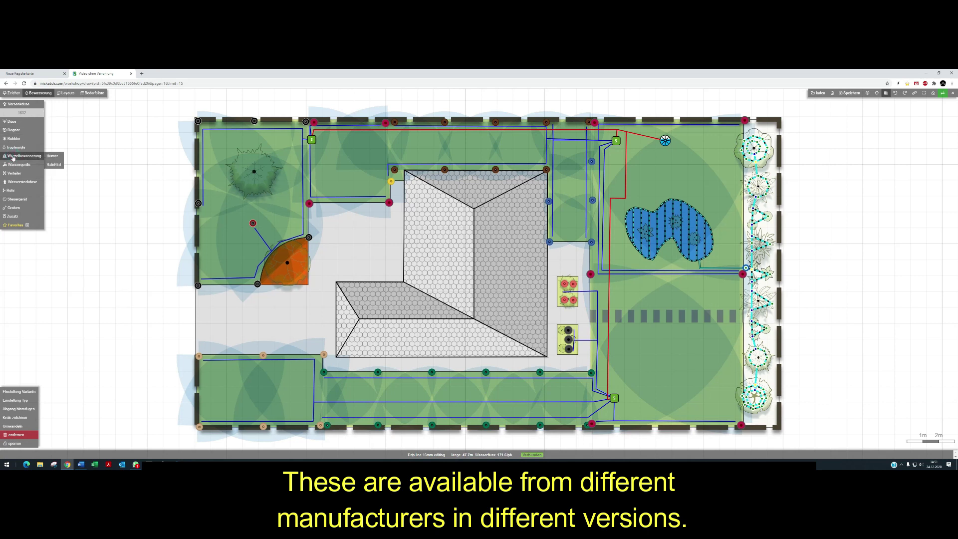
{"action": "mouse_move", "coordinate": [54, 165]}
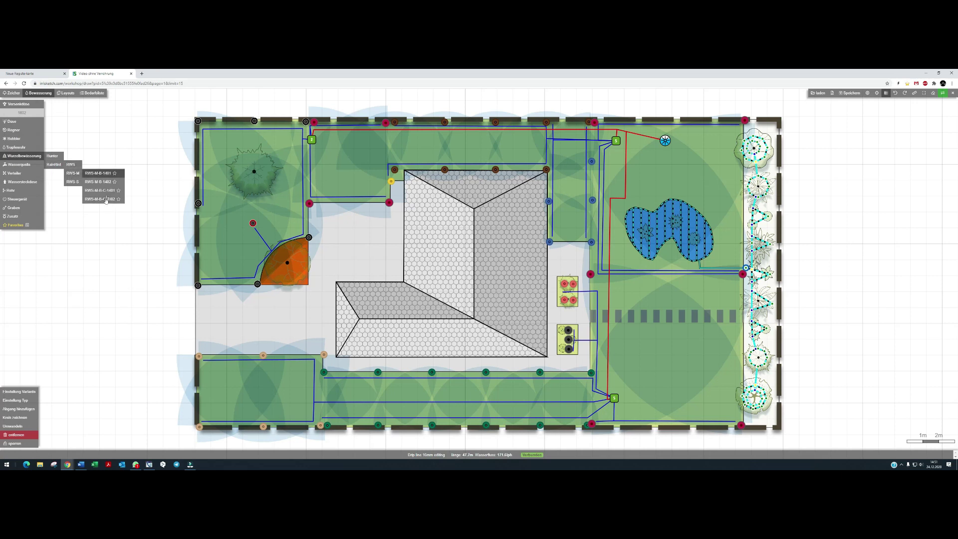
{"action": "left_click", "coordinate": [96, 202]}
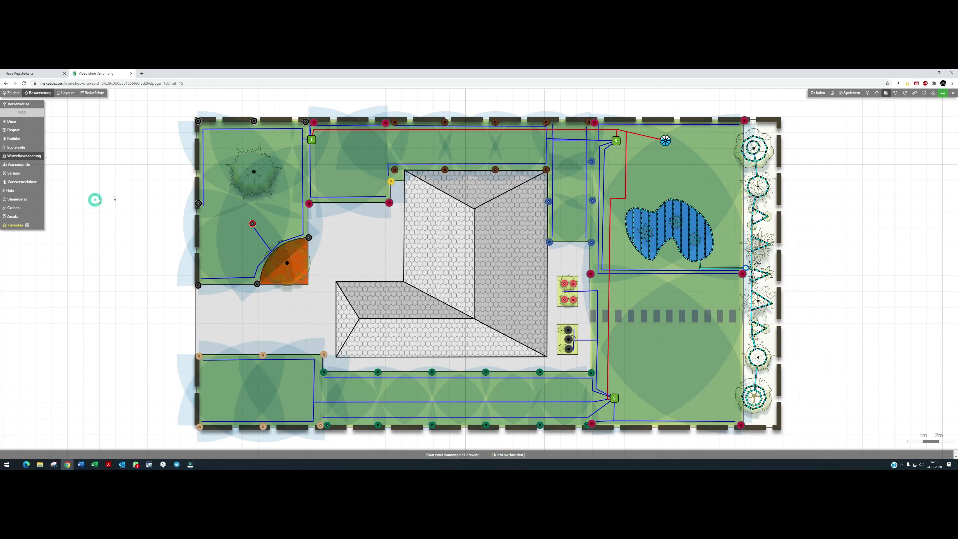
{"action": "scroll", "coordinate": [279, 258], "scroll_direction": "up", "scroll_amount": 3}
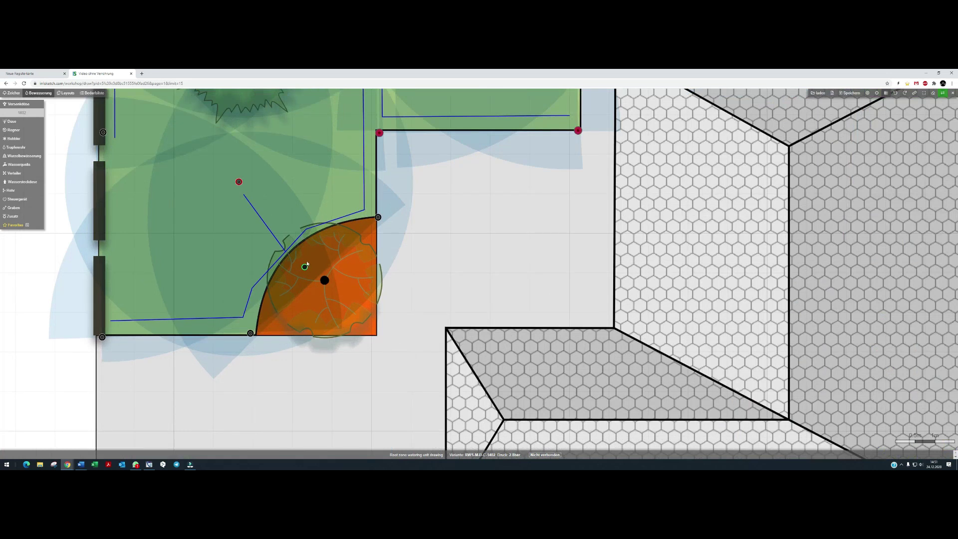
{"action": "left_click", "coordinate": [304, 260]}
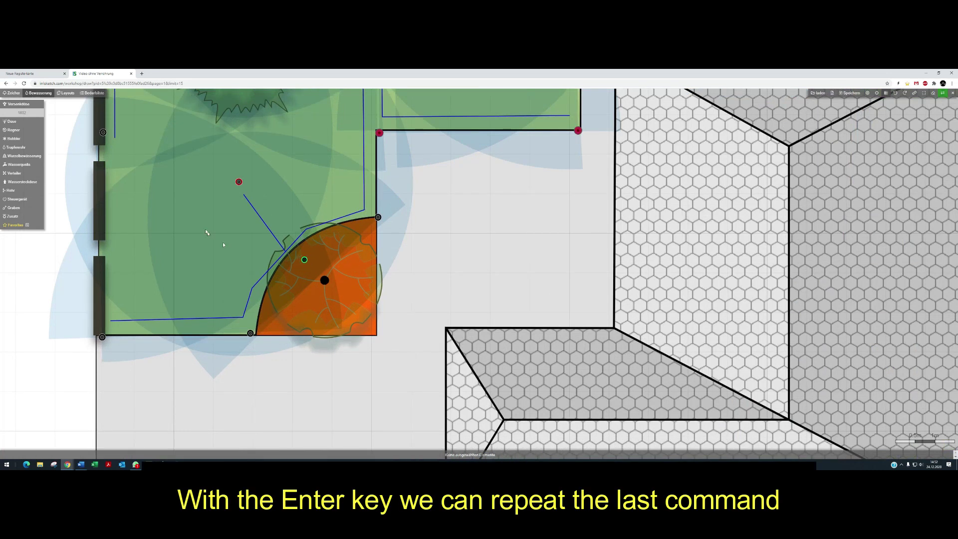
{"action": "key", "text": "Return"}
{"action": "left_click", "coordinate": [365, 278]}
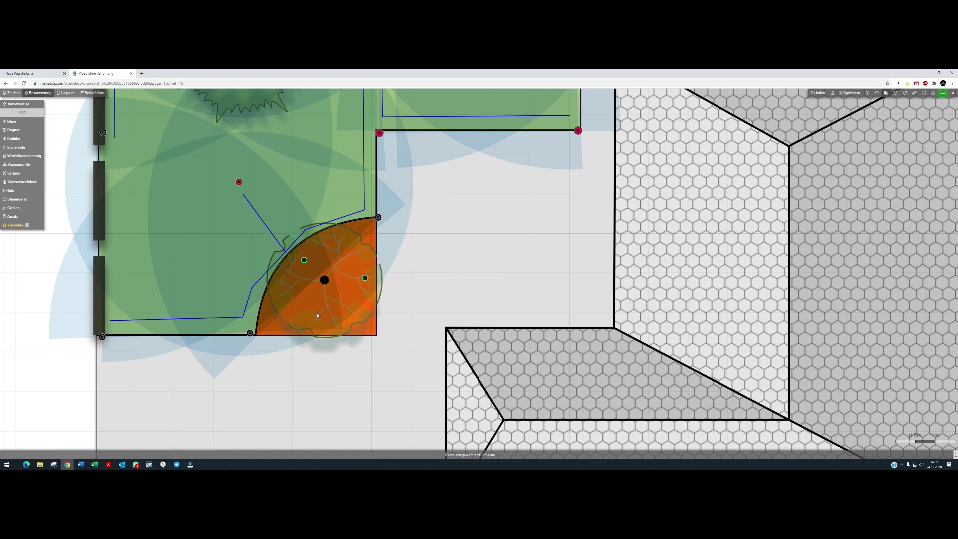
{"action": "key", "text": "Return"}
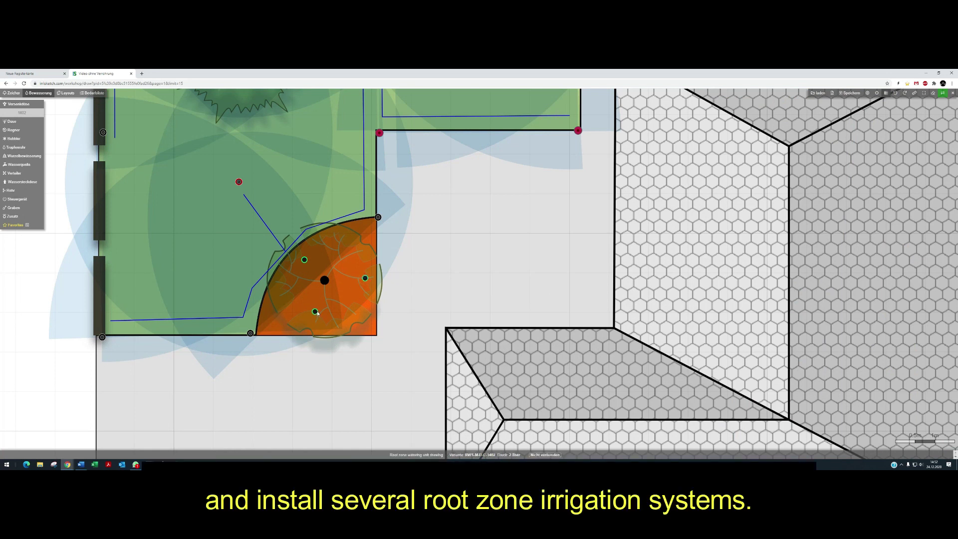
{"action": "left_click", "coordinate": [317, 312]}
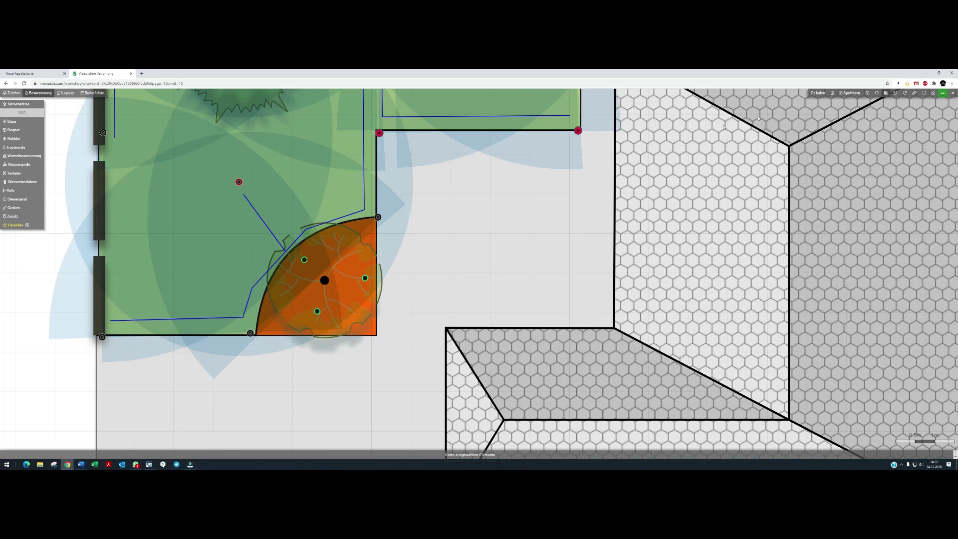
Draw an HDPE SDR 17 lateral pipe about 10 m long from the valve box northwest of the house into the orange bed, past the root watering units.
{"action": "left_click", "coordinate": [923, 93]}
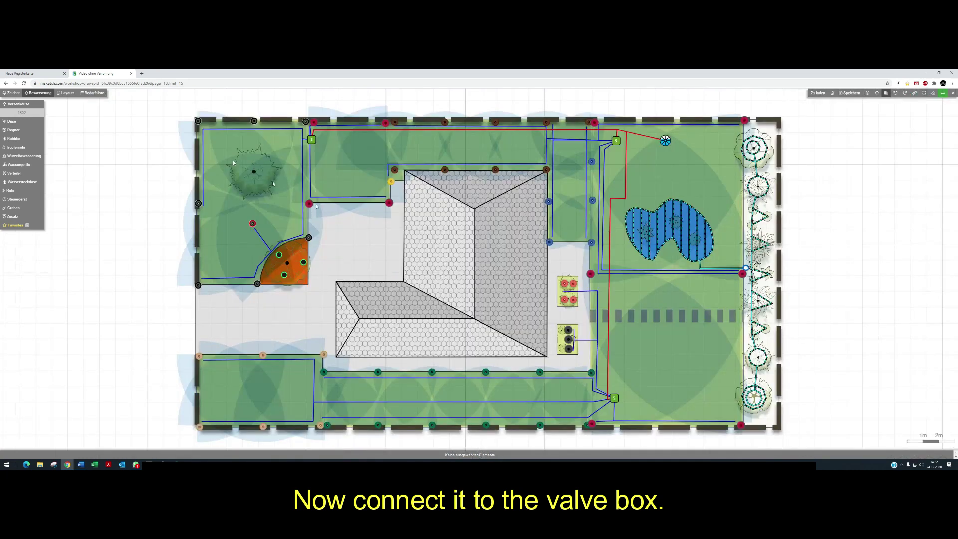
{"action": "left_click", "coordinate": [20, 190]}
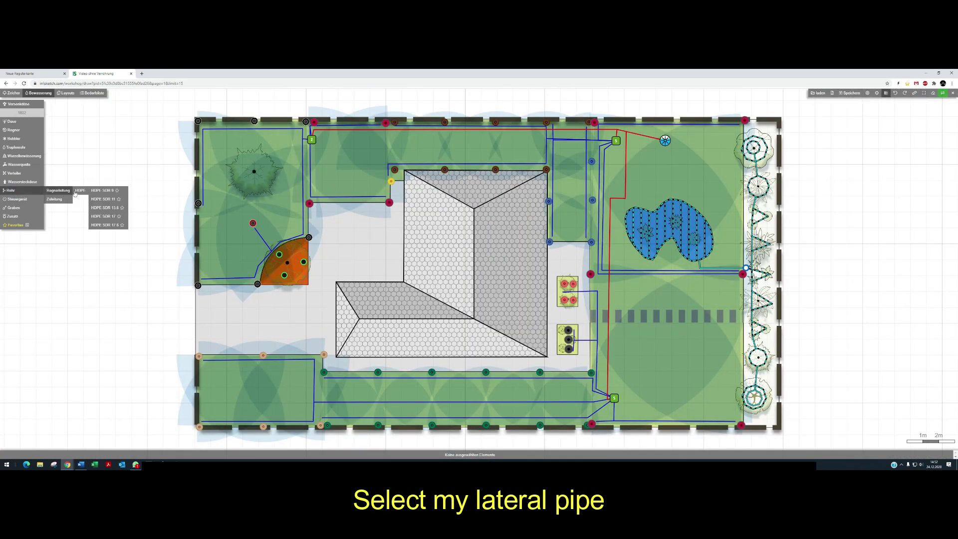
{"action": "left_click", "coordinate": [103, 216]}
{"action": "left_click", "coordinate": [312, 140]}
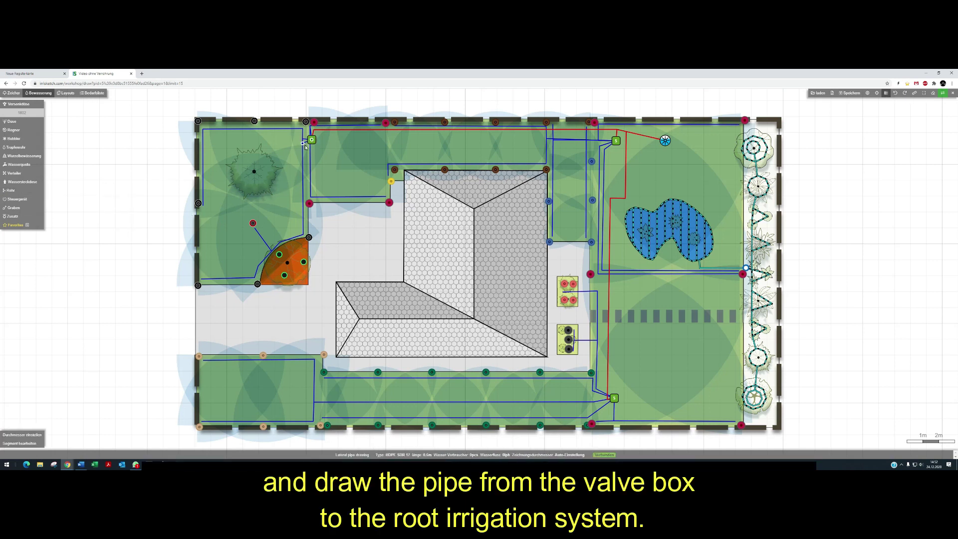
{"action": "left_click", "coordinate": [305, 146]}
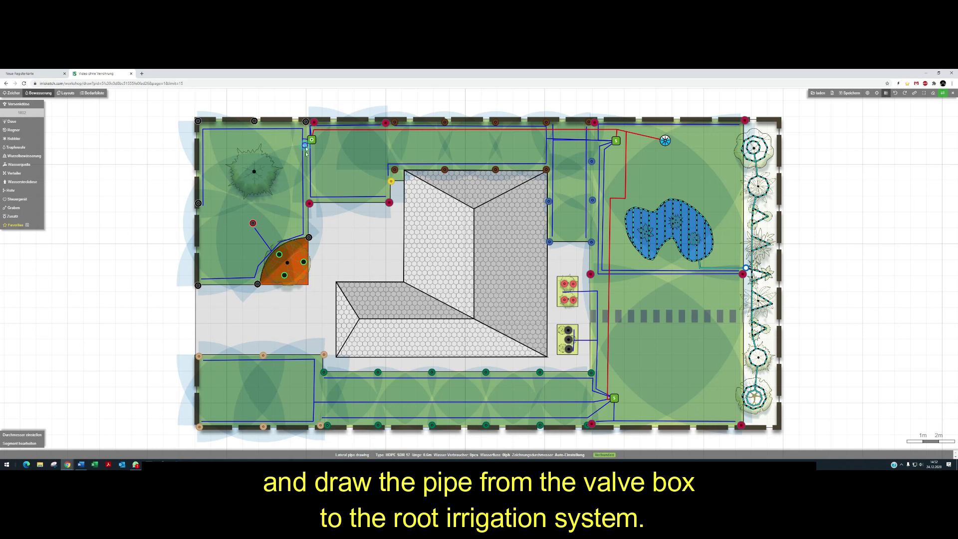
{"action": "left_click", "coordinate": [303, 255]}
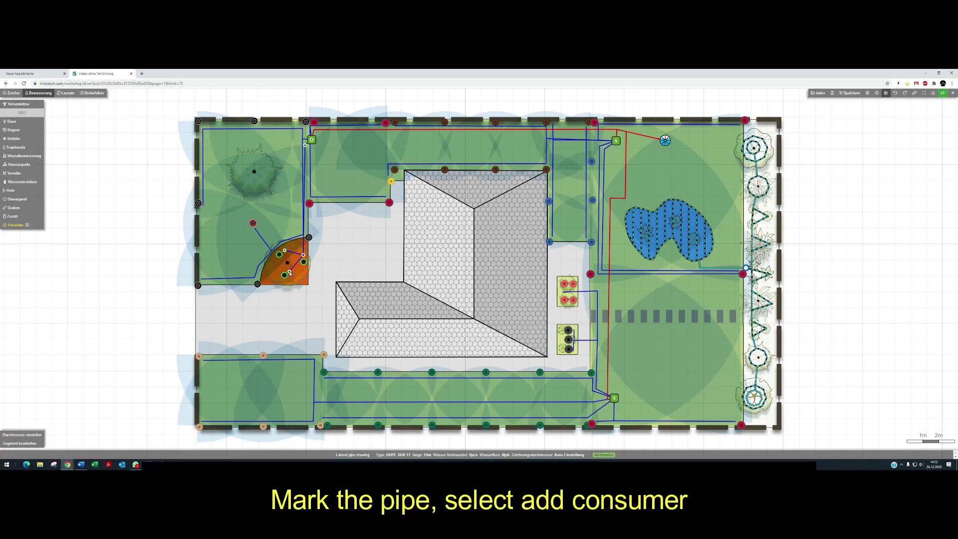
{"action": "left_click", "coordinate": [289, 272]}
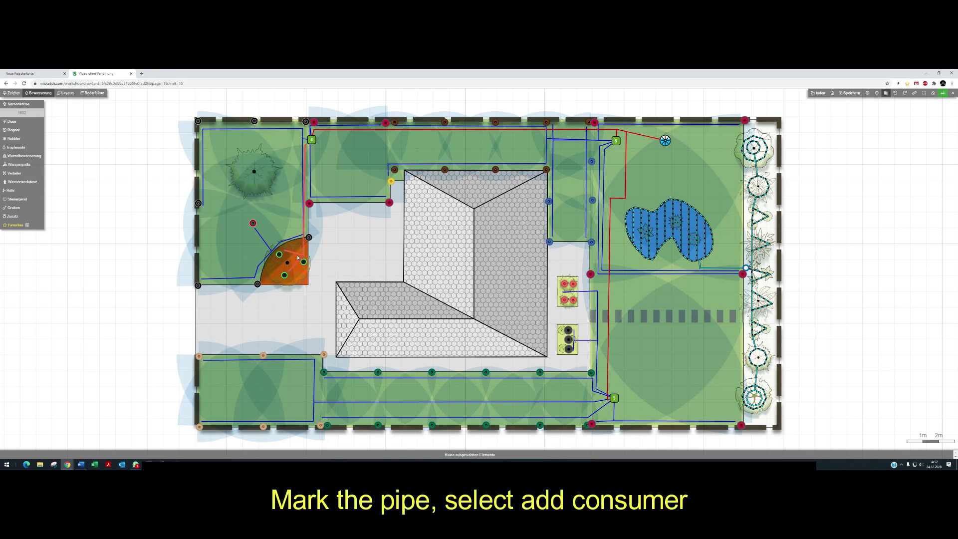
Add the three root watering units as consumers of the orange bed's lateral pipe and check the pipe's water flow.
{"action": "left_click", "coordinate": [298, 256]}
{"action": "left_click", "coordinate": [36, 409]}
{"action": "left_click", "coordinate": [279, 255]}
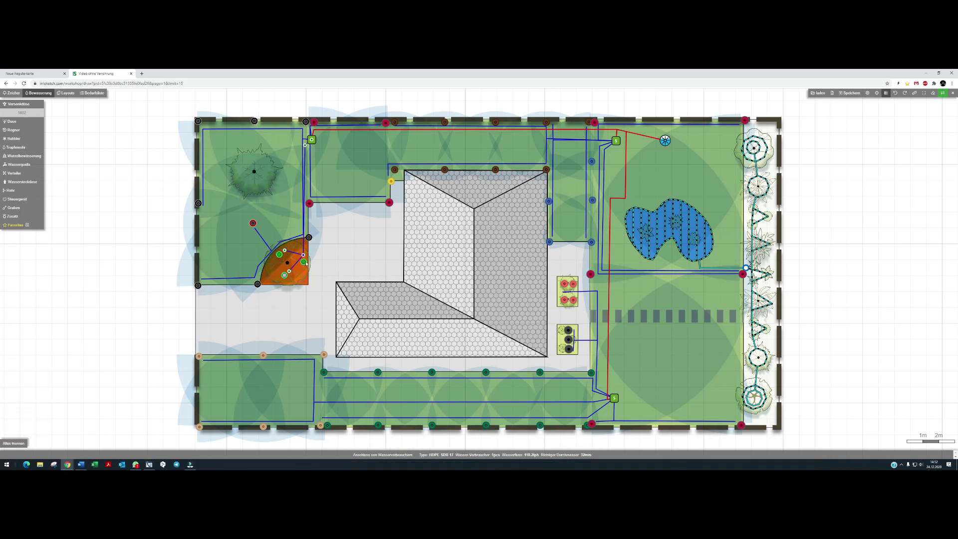
{"action": "left_click", "coordinate": [304, 261]}
{"action": "left_click", "coordinate": [285, 274]}
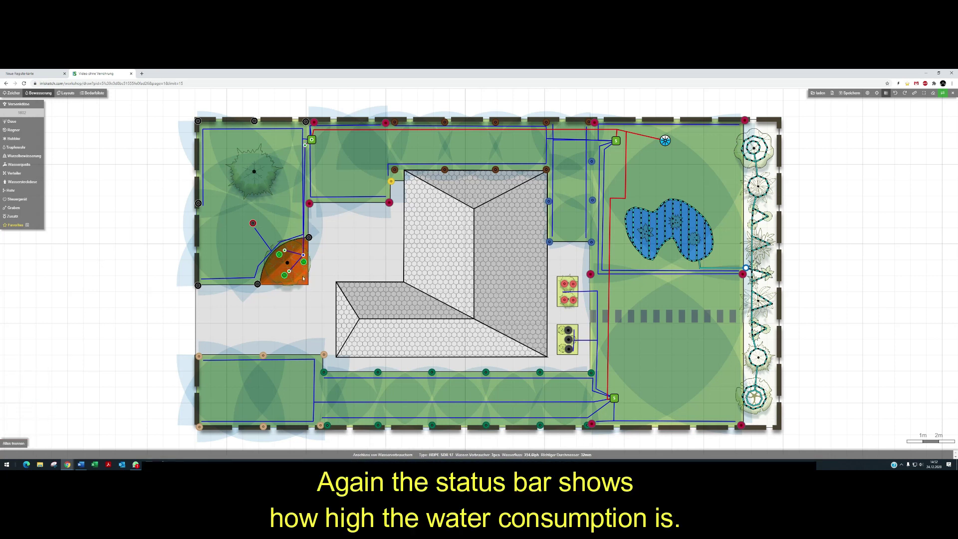
{"action": "left_click", "coordinate": [302, 255]}
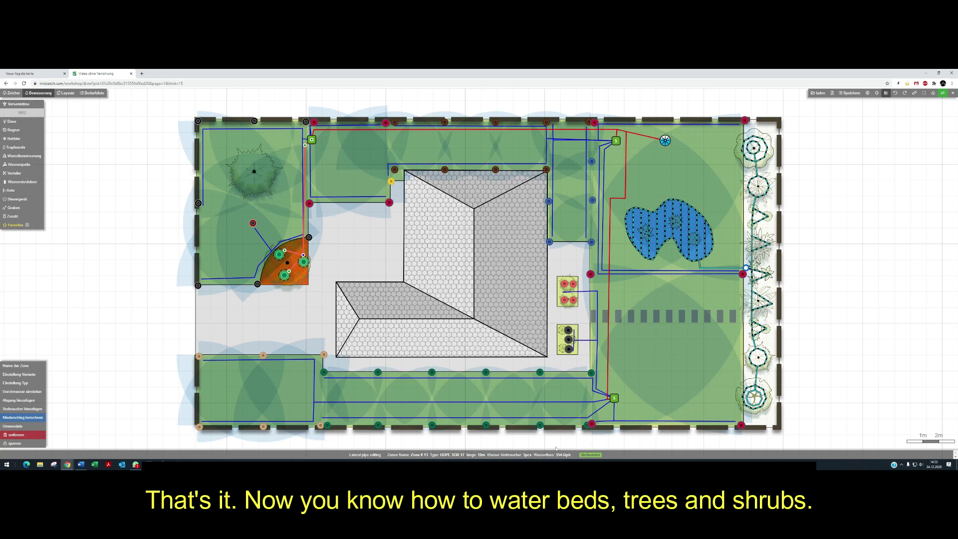
{"action": "left_click", "coordinate": [796, 198]}
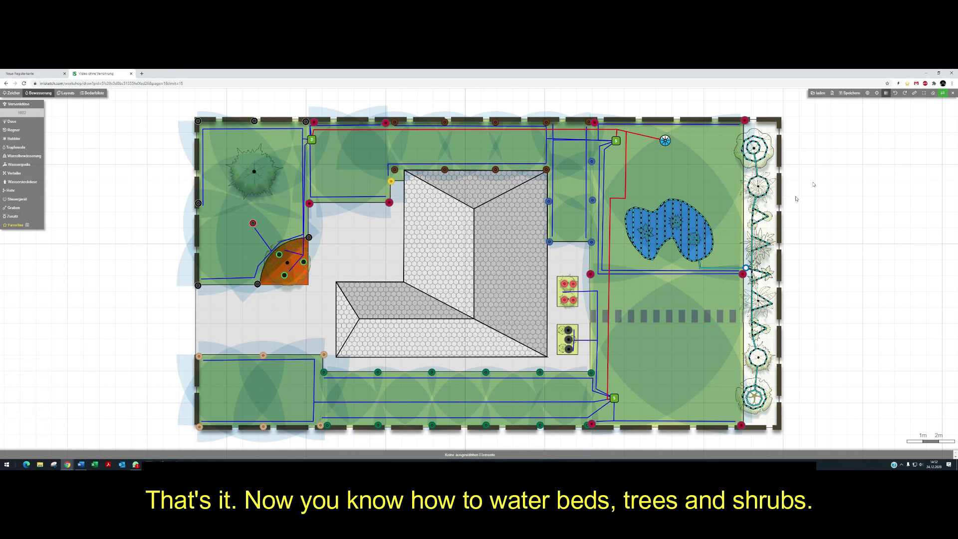